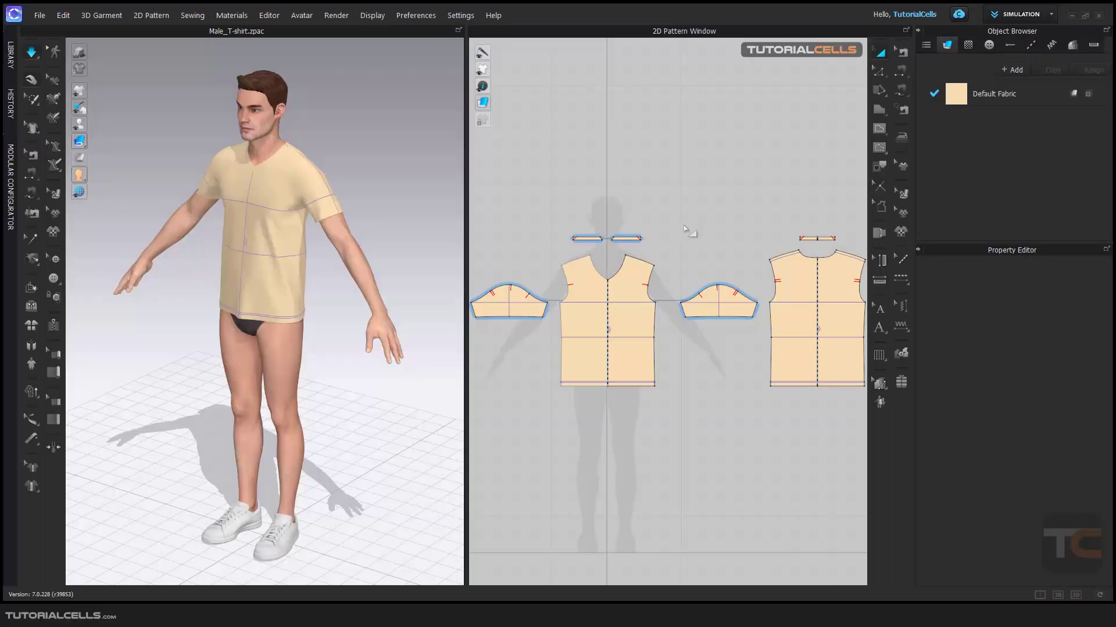
Step: Zoom the 2D pattern view and open the SIMULATION workspace mode dropdown
scroll(684, 227, up, 2)
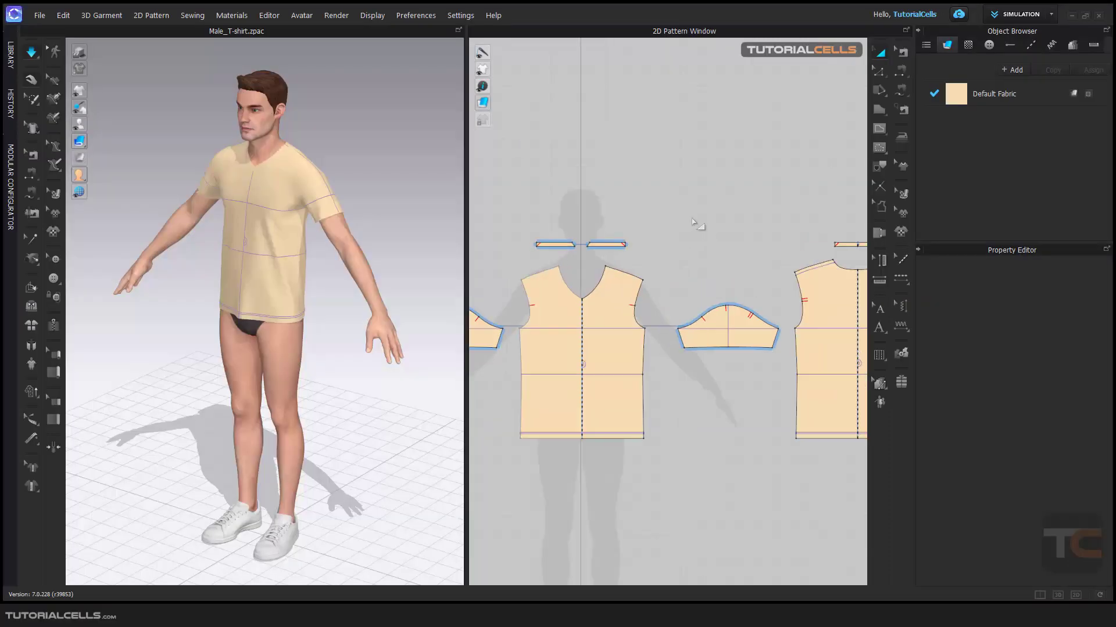
click(1052, 15)
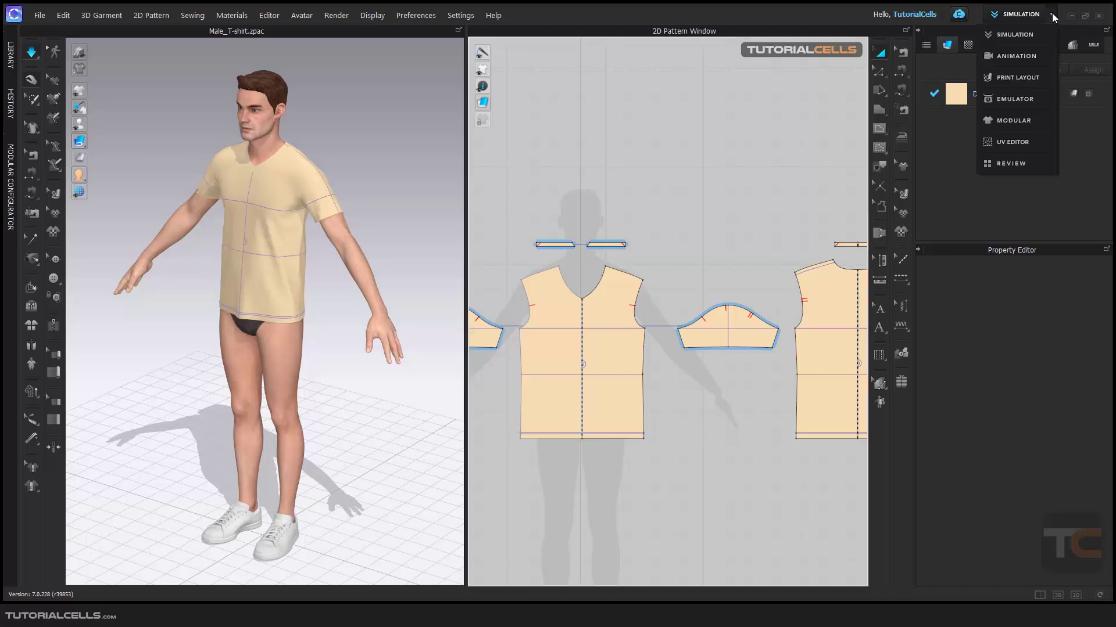
Step: Switch to the UV Editor workspace and collapse the Library panel to widen the views
click(1003, 141)
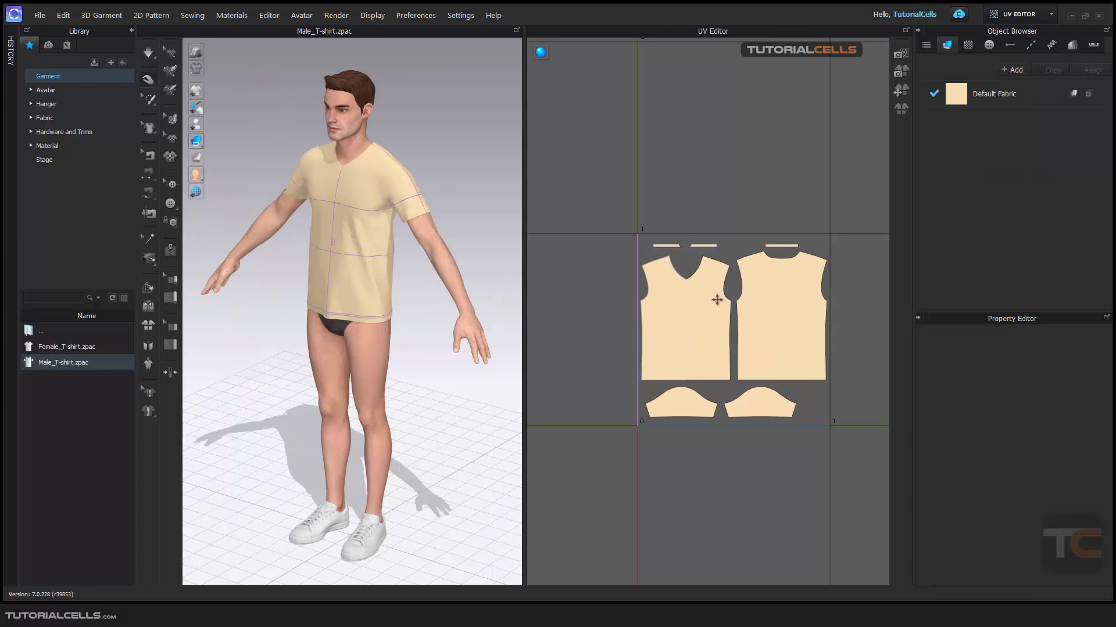
scroll(730, 323, down, 5)
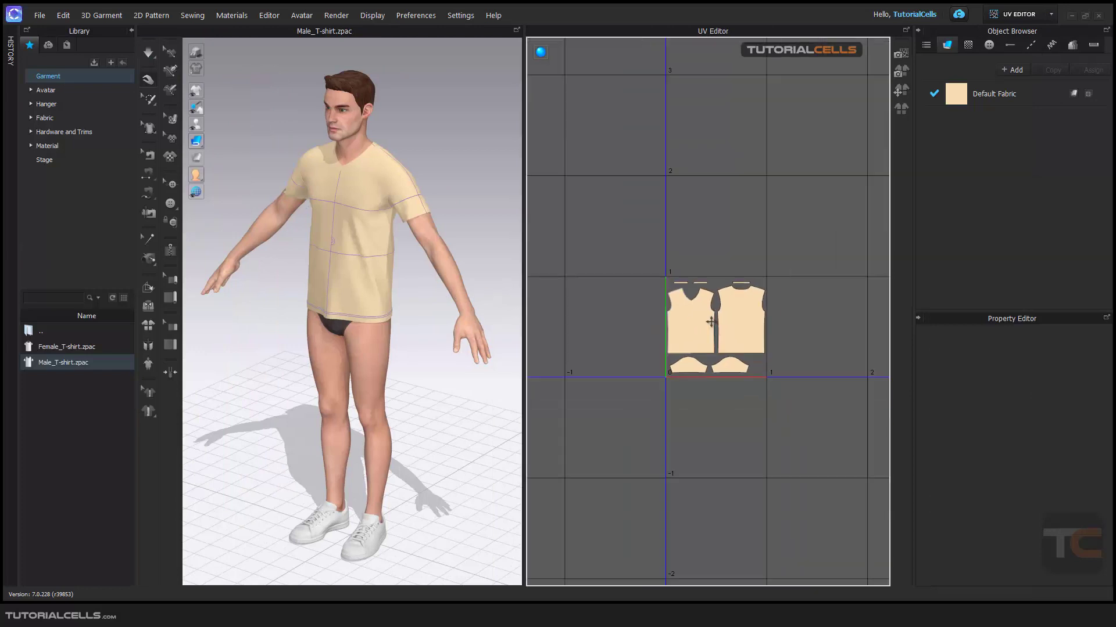
scroll(717, 328, up, 4)
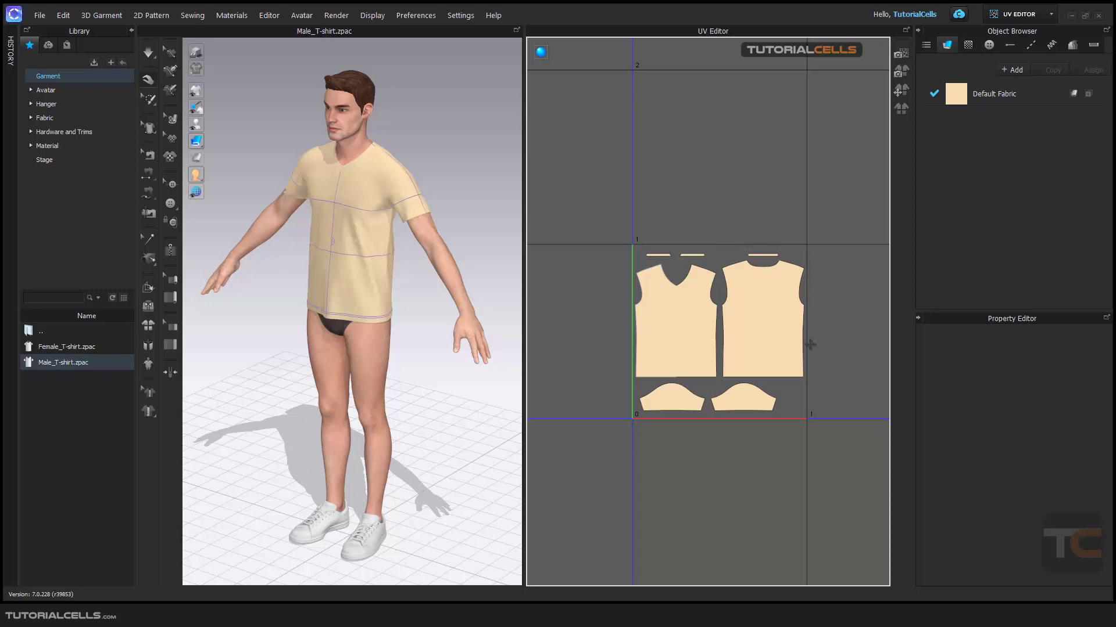
click(130, 30)
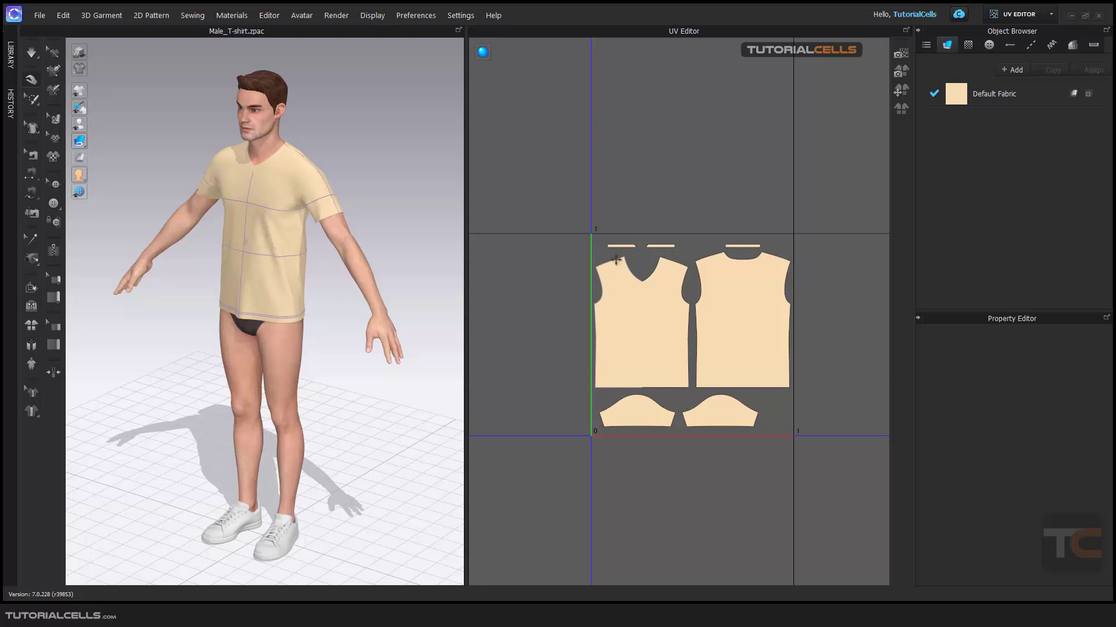
Step: Nudge the back piece slightly right, deselect it, and reframe the views to show the avatar's head
drag(756, 293, 771, 293)
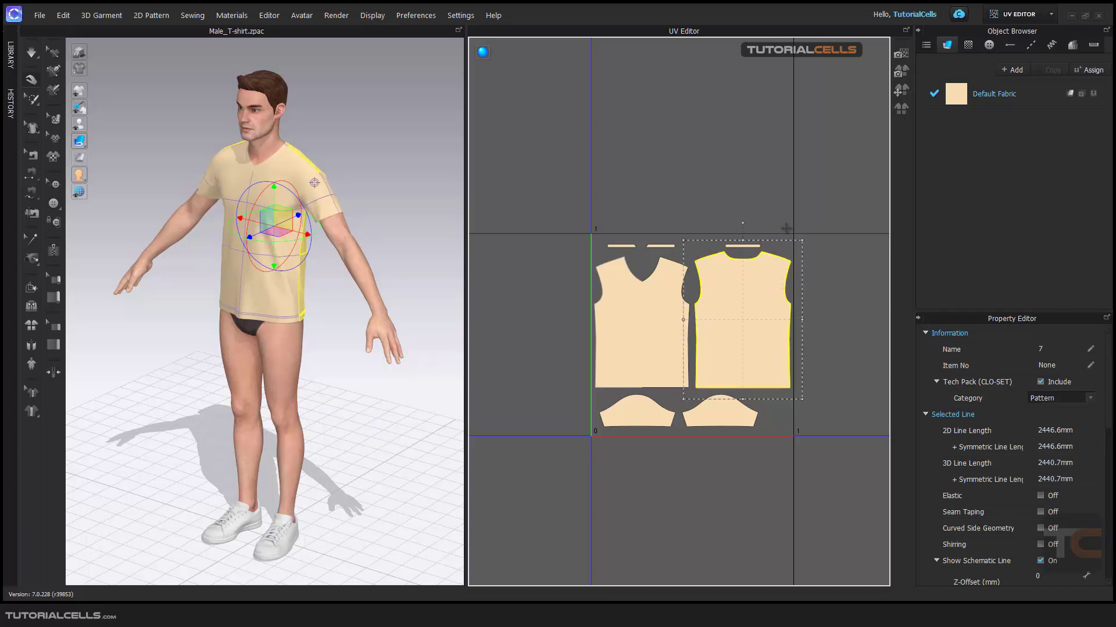
click(625, 217)
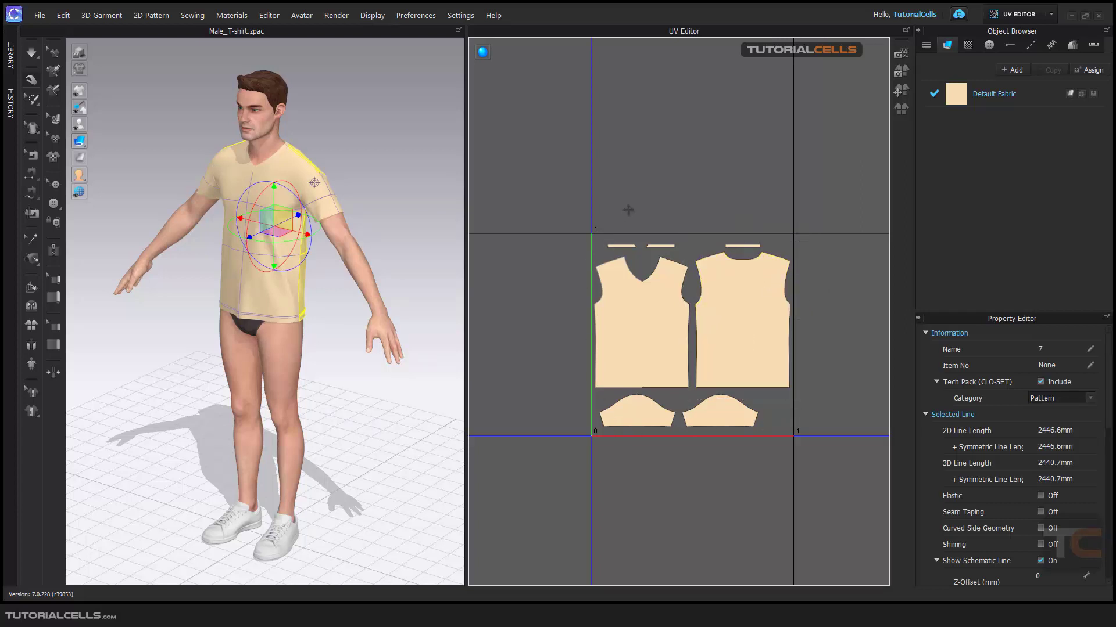
scroll(779, 488, down, 3)
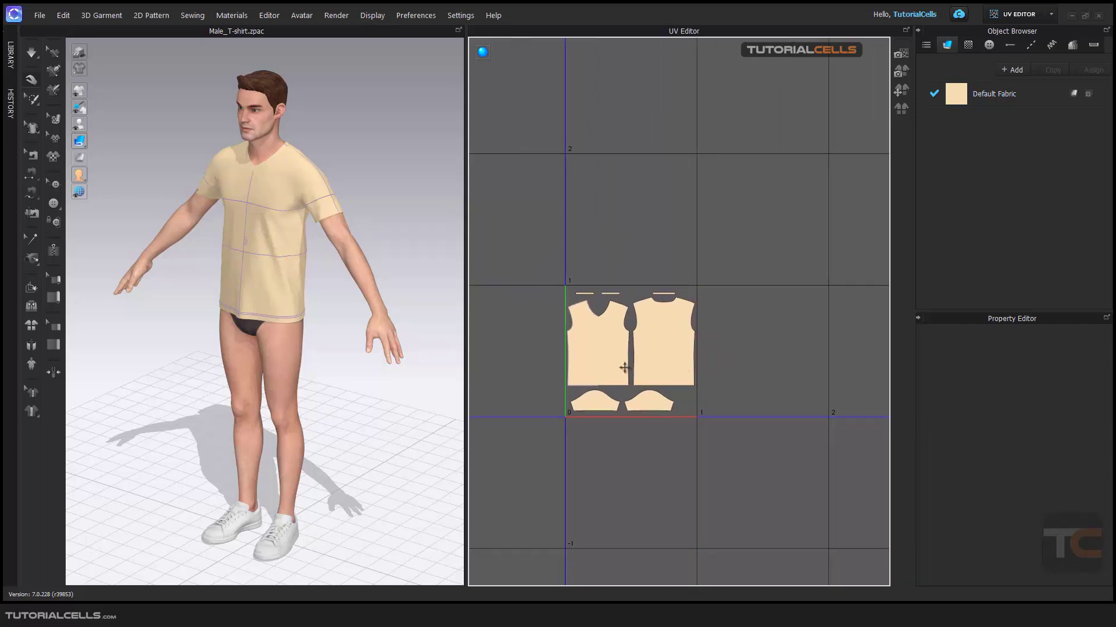
scroll(624, 367, up, 2)
scroll(628, 374, up, 3)
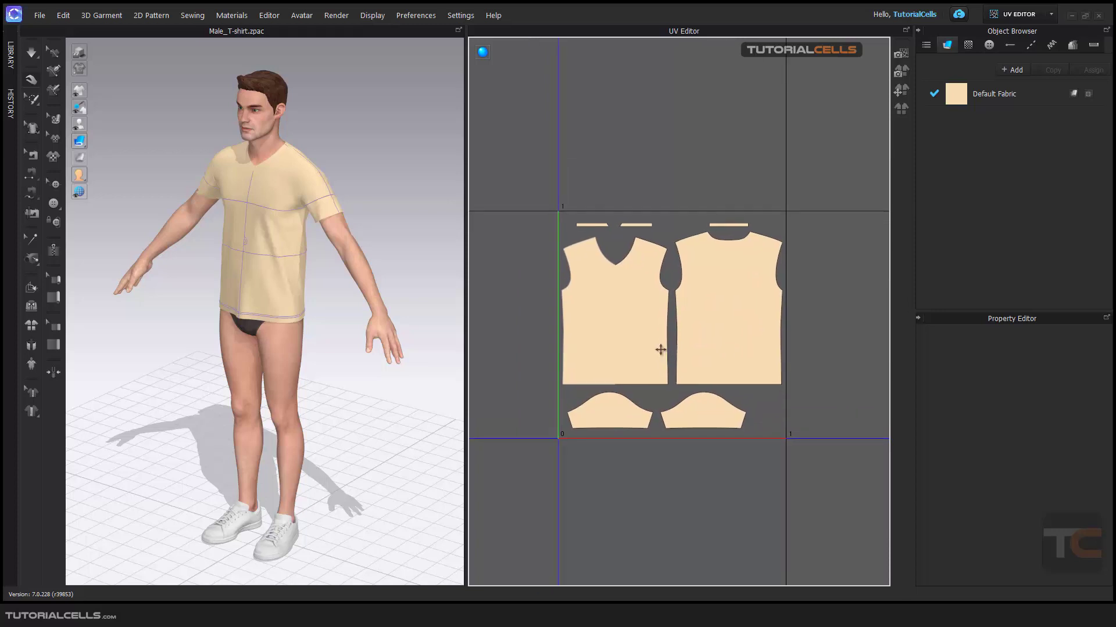
scroll(318, 185, up, 2)
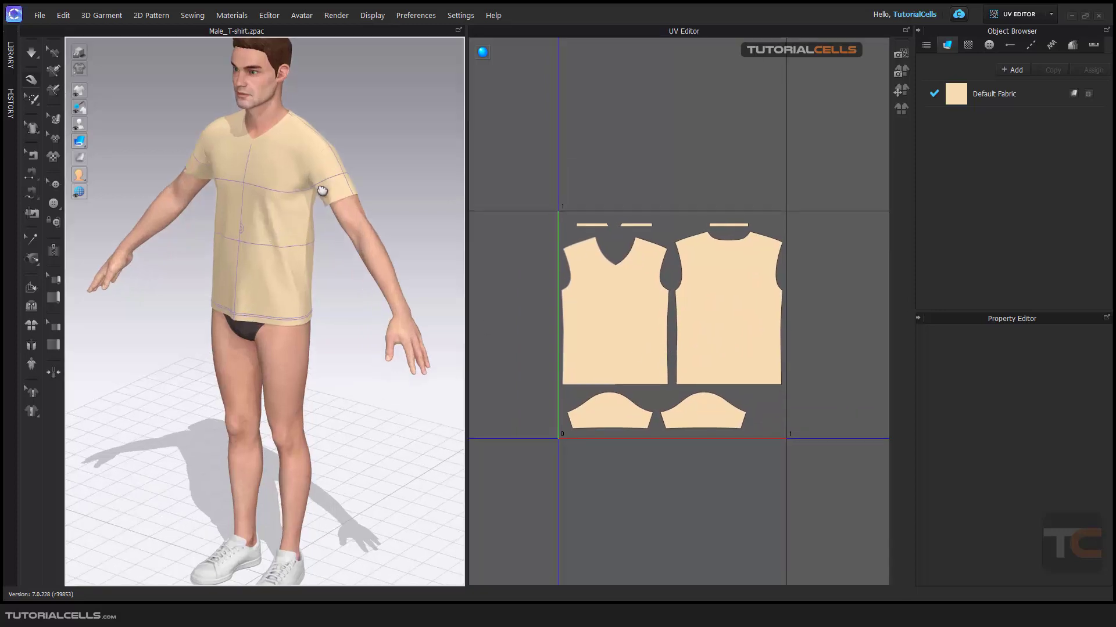
middle_drag(327, 192, 323, 247)
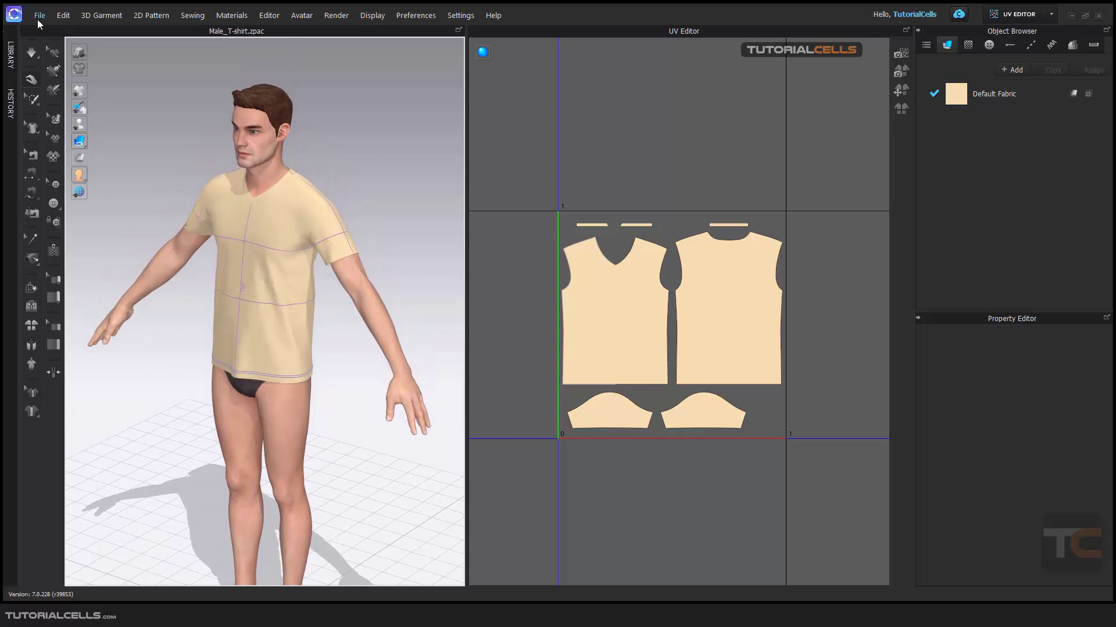
Step: Export the garment as an OBJ named 'ddd' and confirm the Export OBJ settings
click(38, 19)
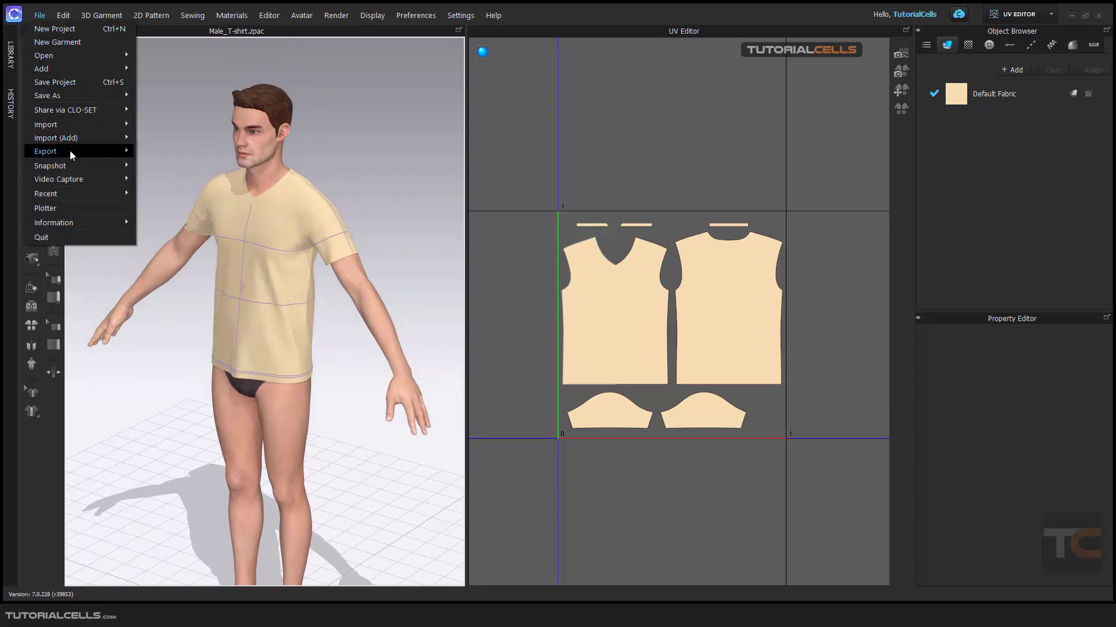
mouse_move(71, 151)
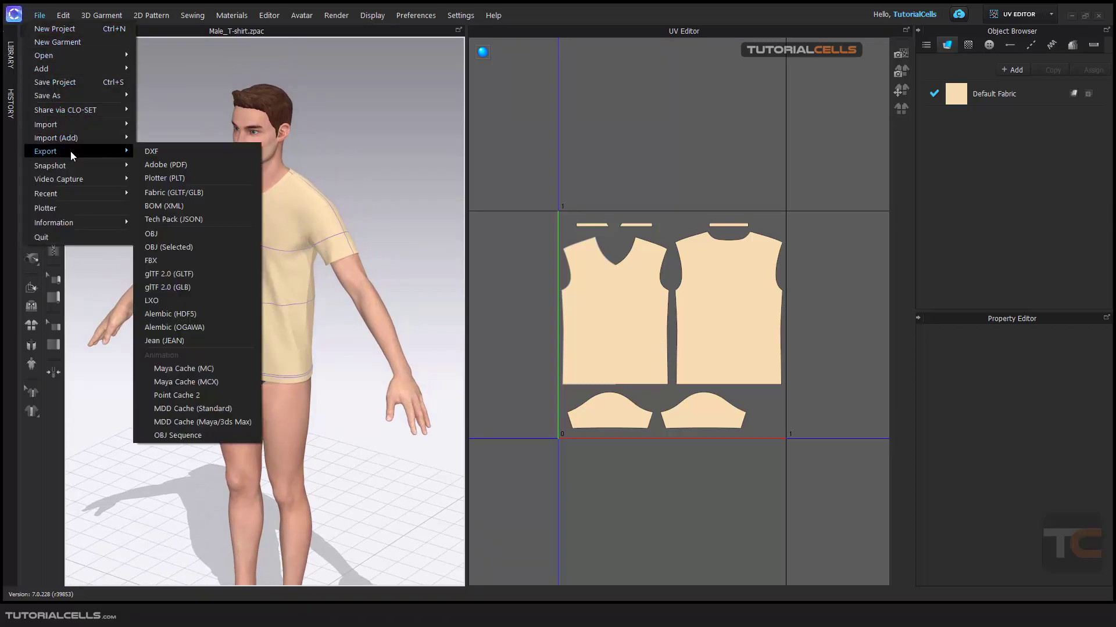
click(190, 233)
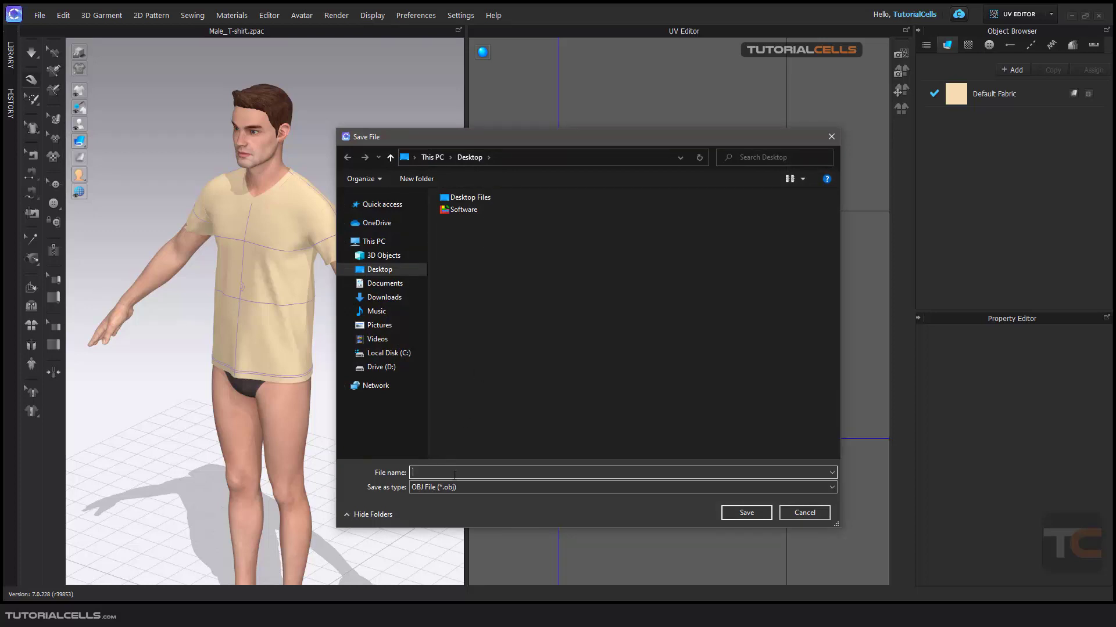
text(ddd)
click(744, 514)
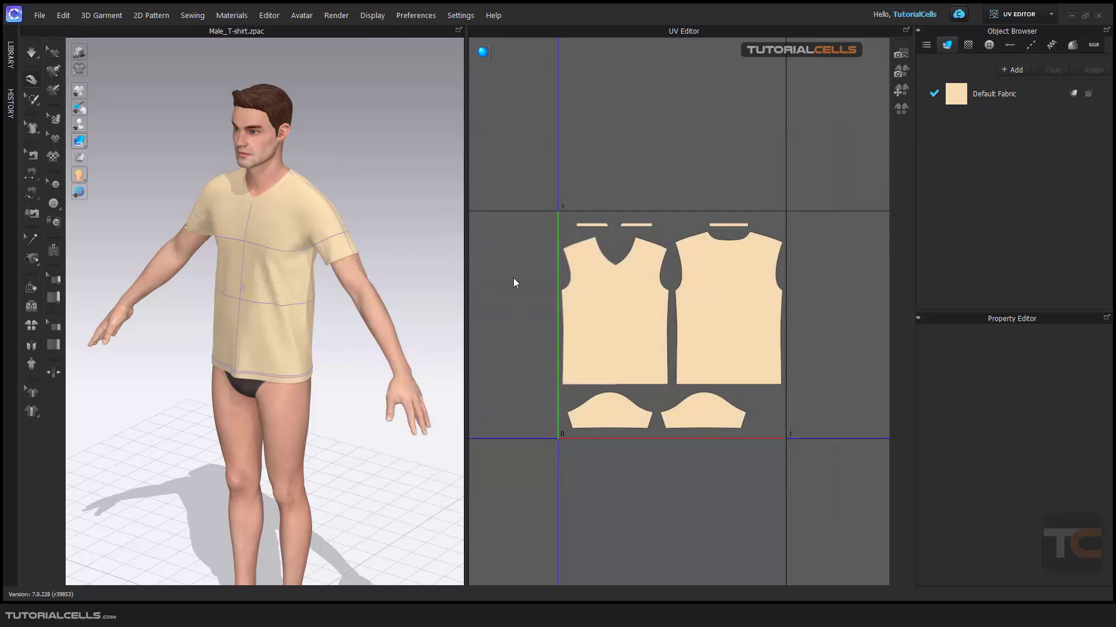
drag(469, 102, 277, 71)
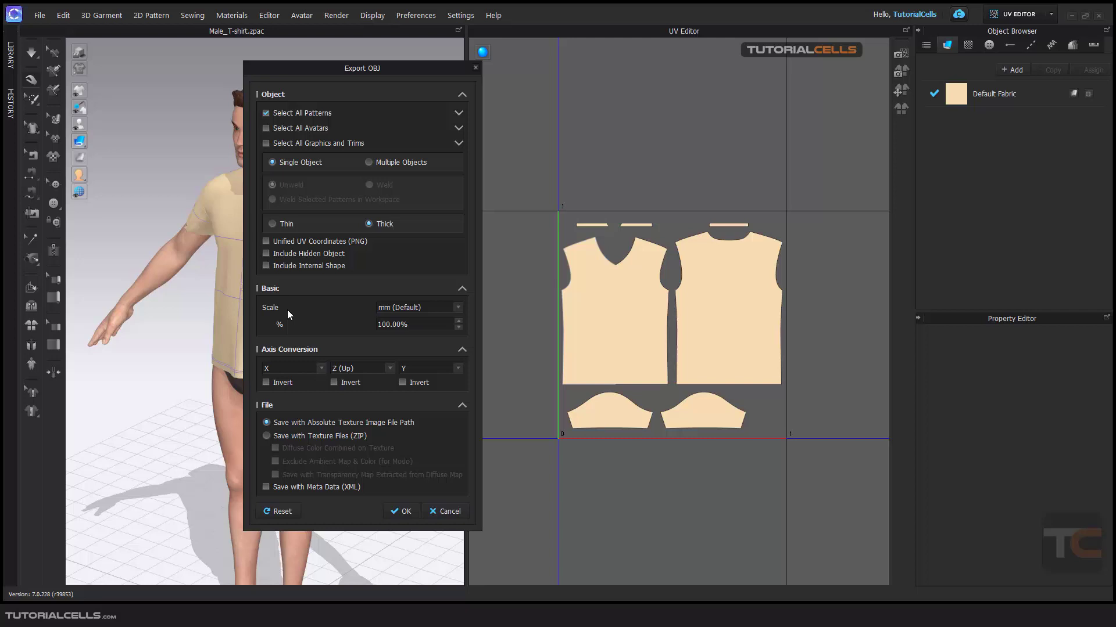
click(403, 513)
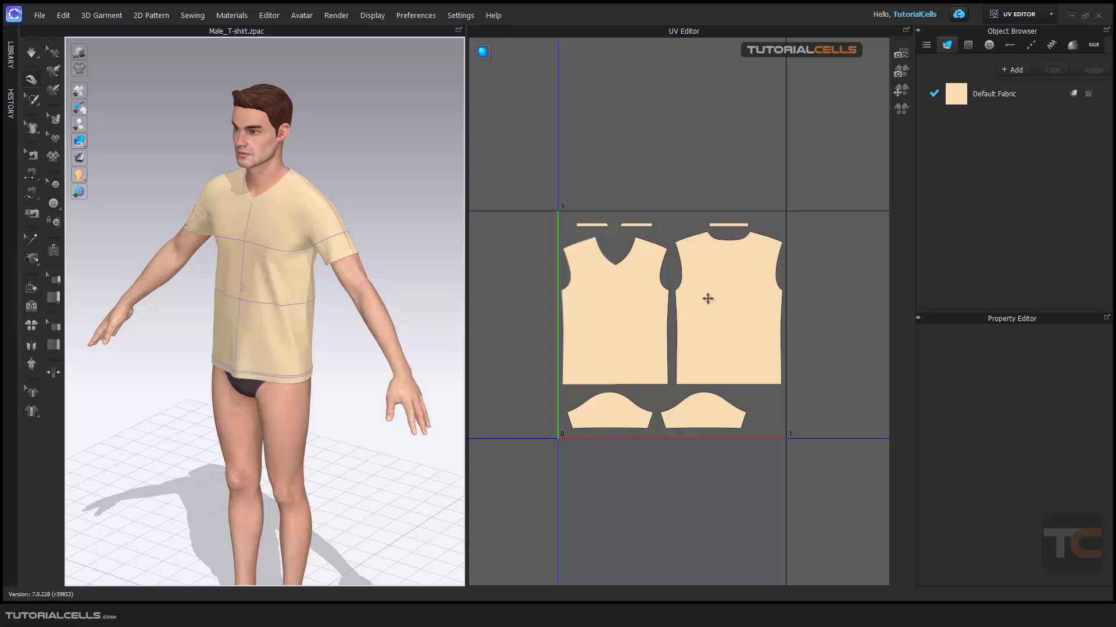
Step: Move the back piece up and right and the front piece upward out of the tile
scroll(709, 311, down, 2)
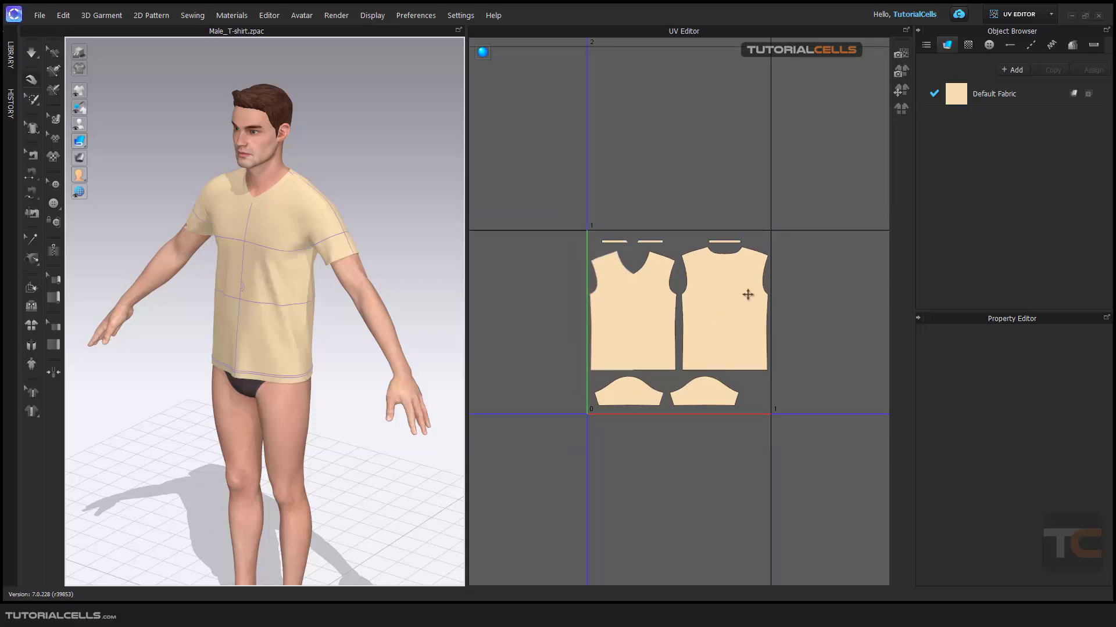
drag(748, 295, 817, 258)
drag(605, 317, 600, 234)
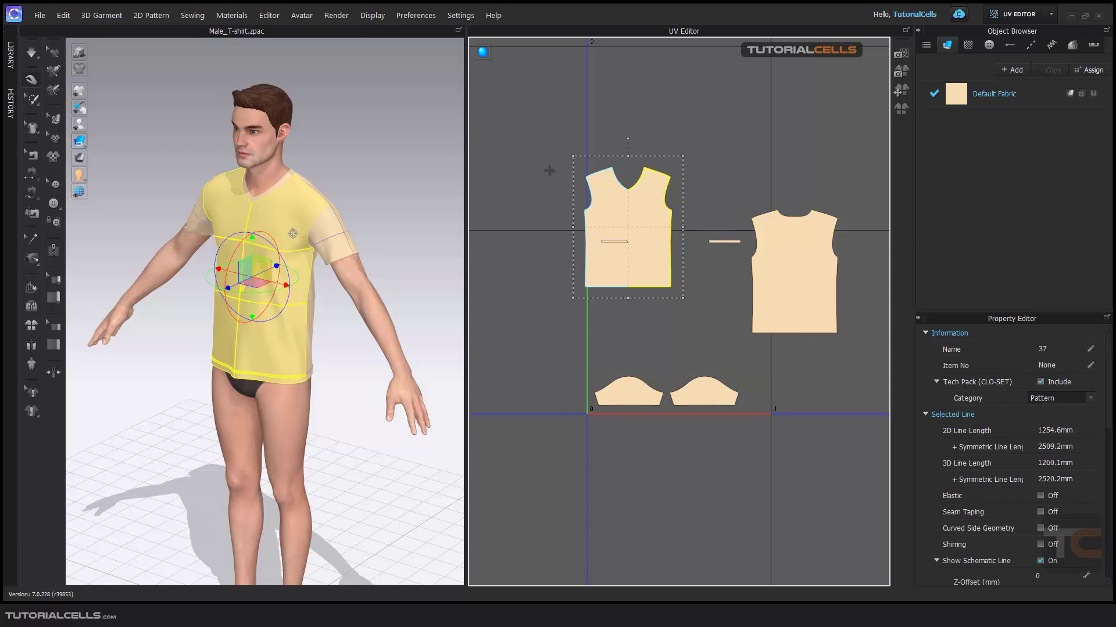
click(862, 443)
Step: Select all UV pieces, open Fit UV to 0-1, and cancel the fit
key(ctrl+a)
right_click(802, 297)
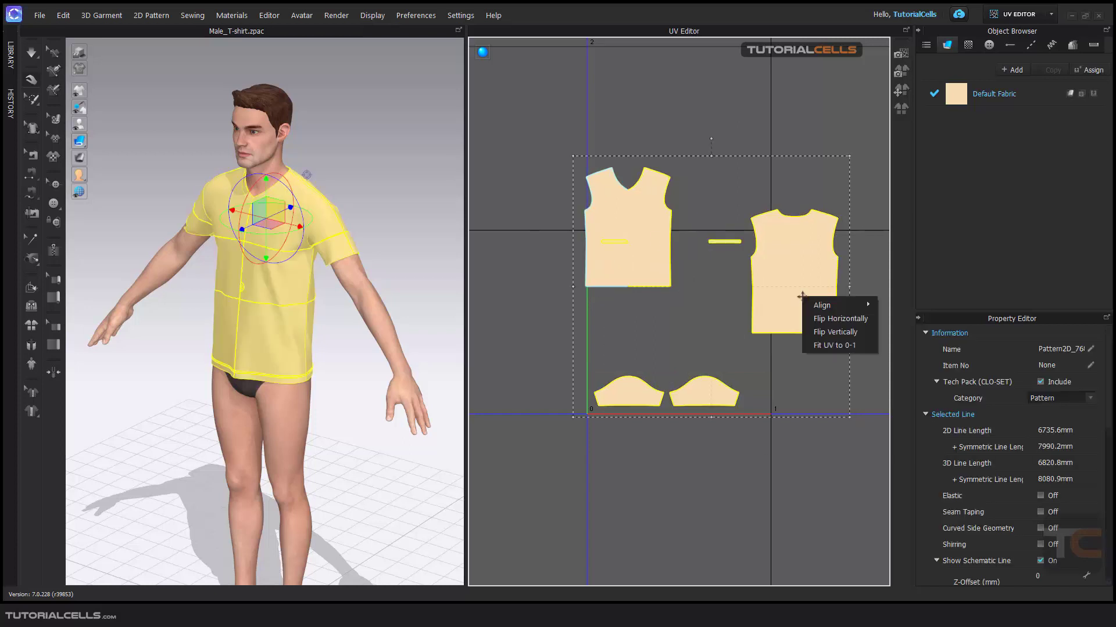
mouse_move(808, 306)
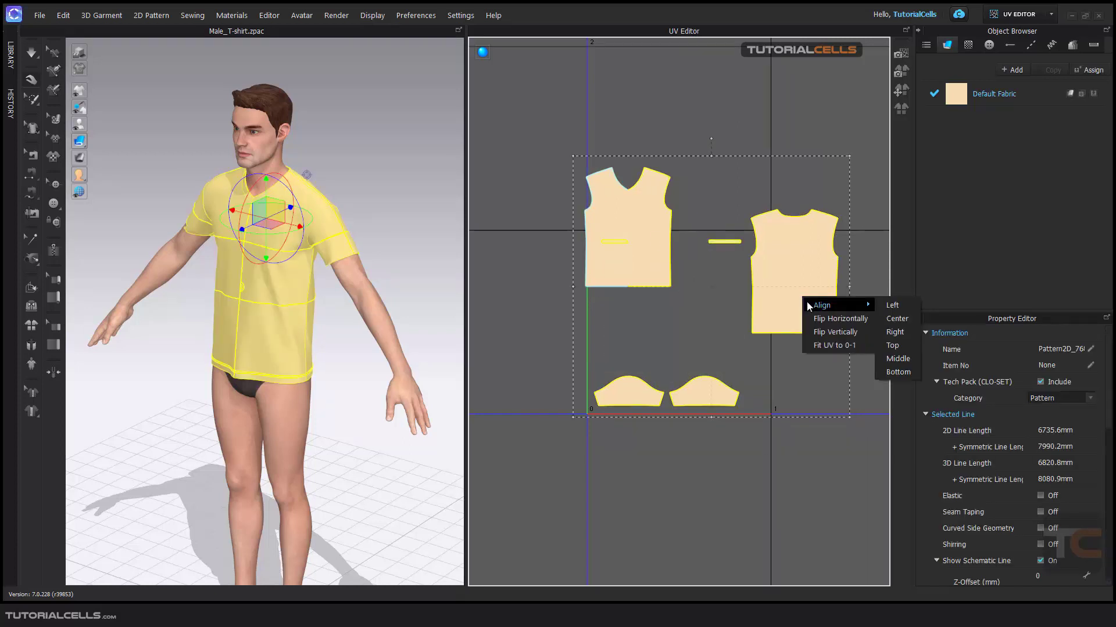
click(822, 347)
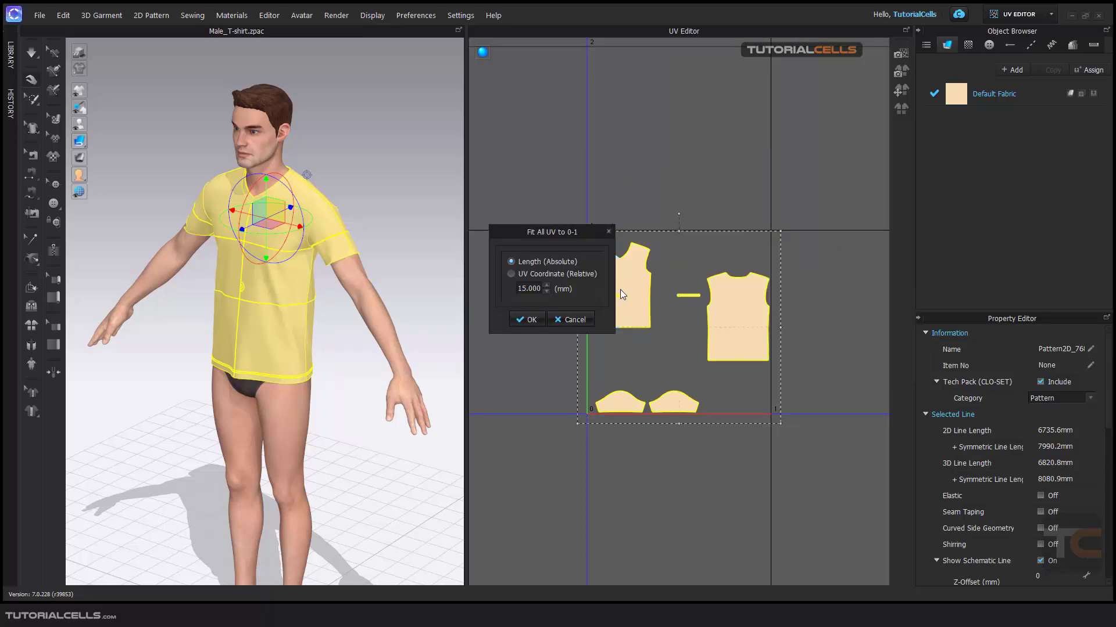
click(571, 320)
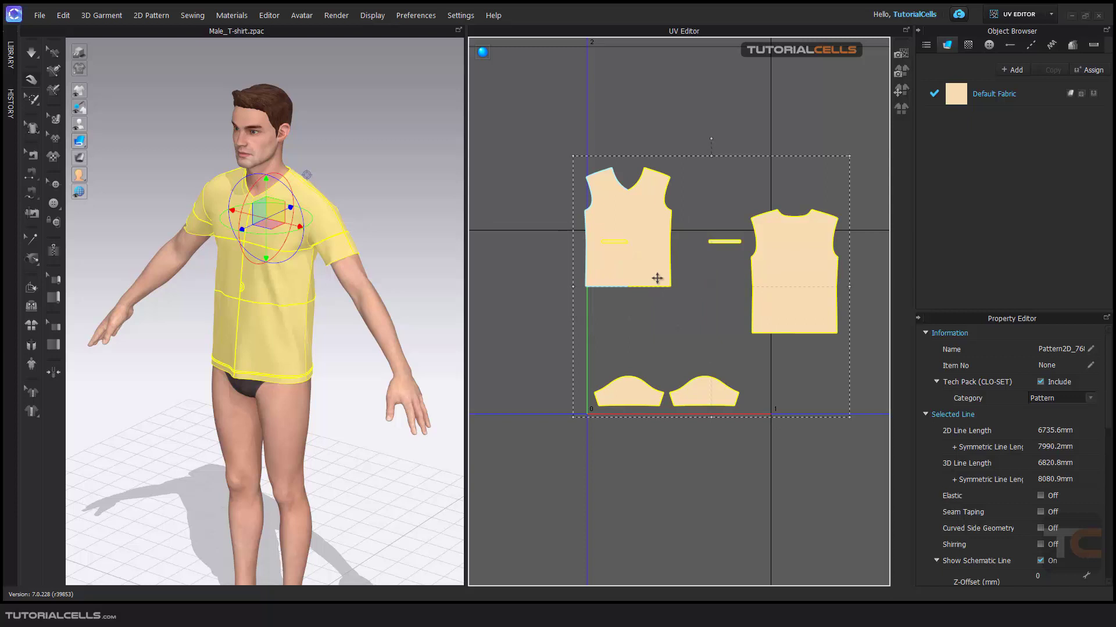
Step: Drag the front piece down into the tile and the back piece beside it
drag(644, 236, 663, 312)
drag(766, 284, 730, 321)
drag(596, 233, 569, 211)
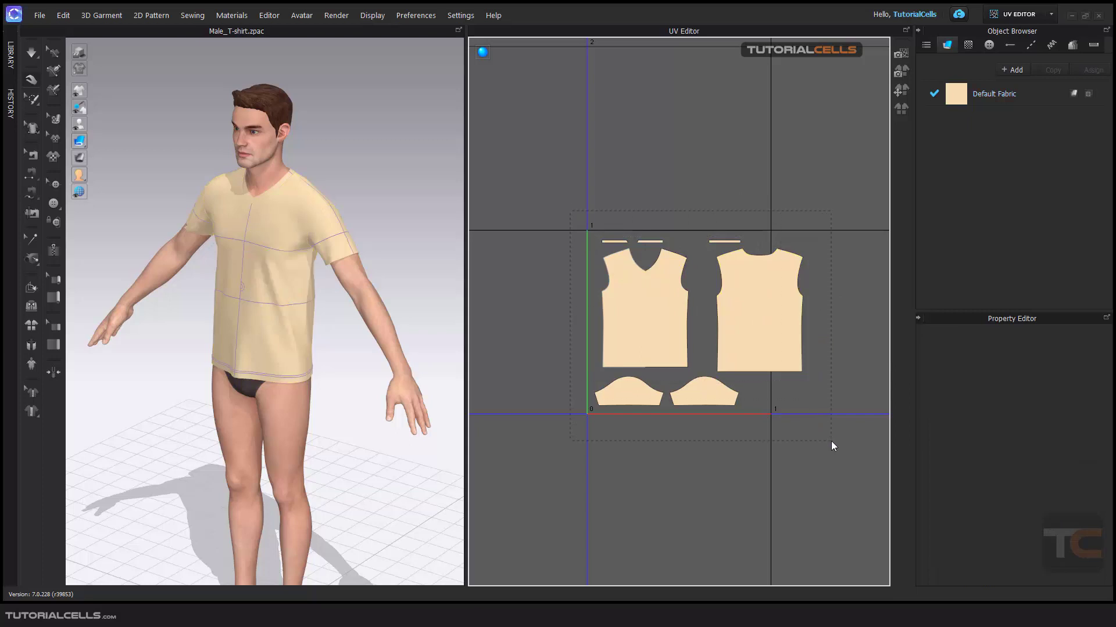
Step: Try aligning all UV pieces to the top, then undo the alignment
drag(830, 446, 831, 446)
right_click(760, 332)
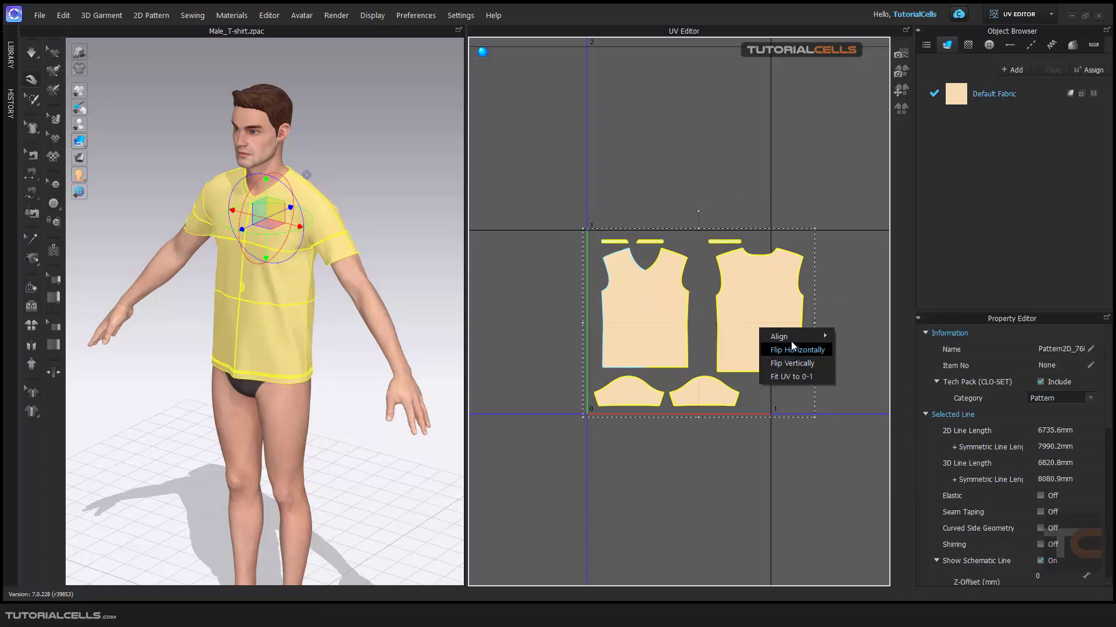
mouse_move(793, 337)
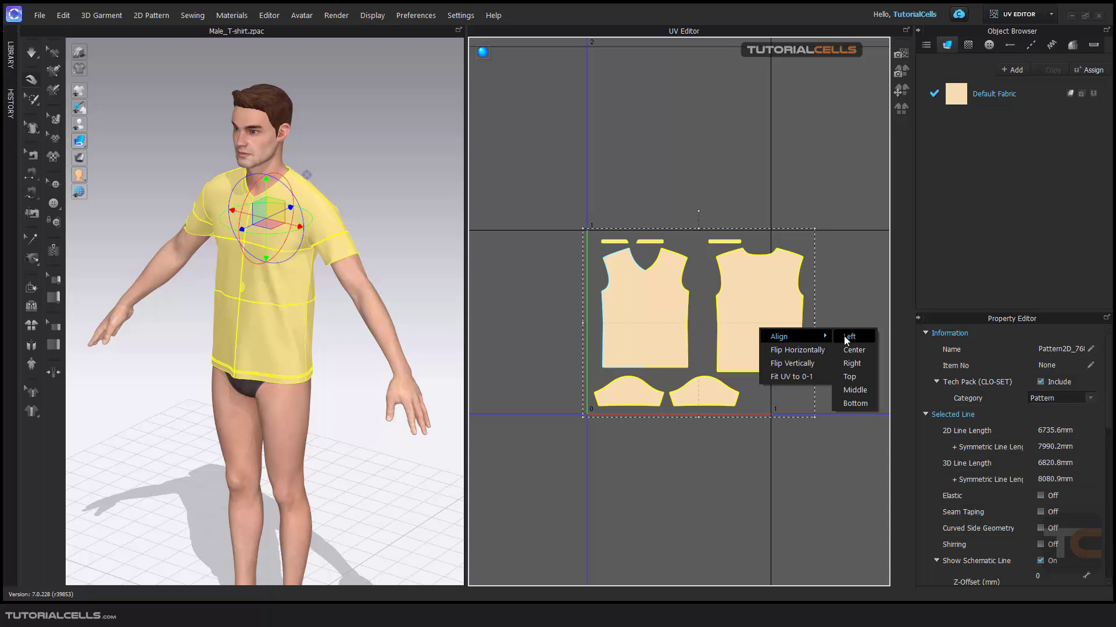
click(851, 377)
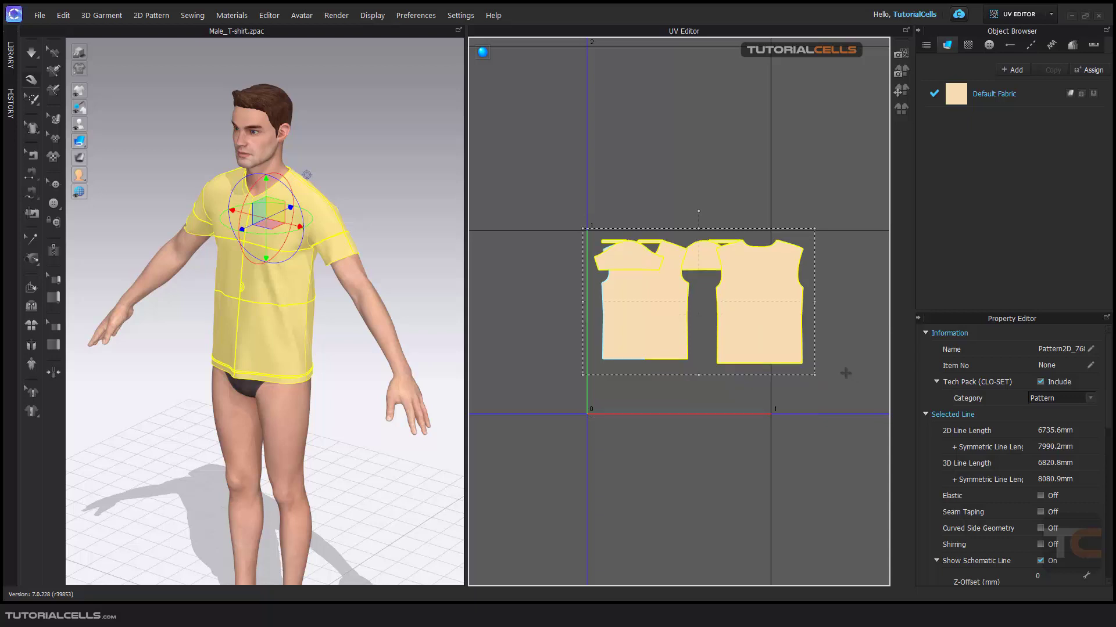
key(ctrl+z)
right_click(768, 319)
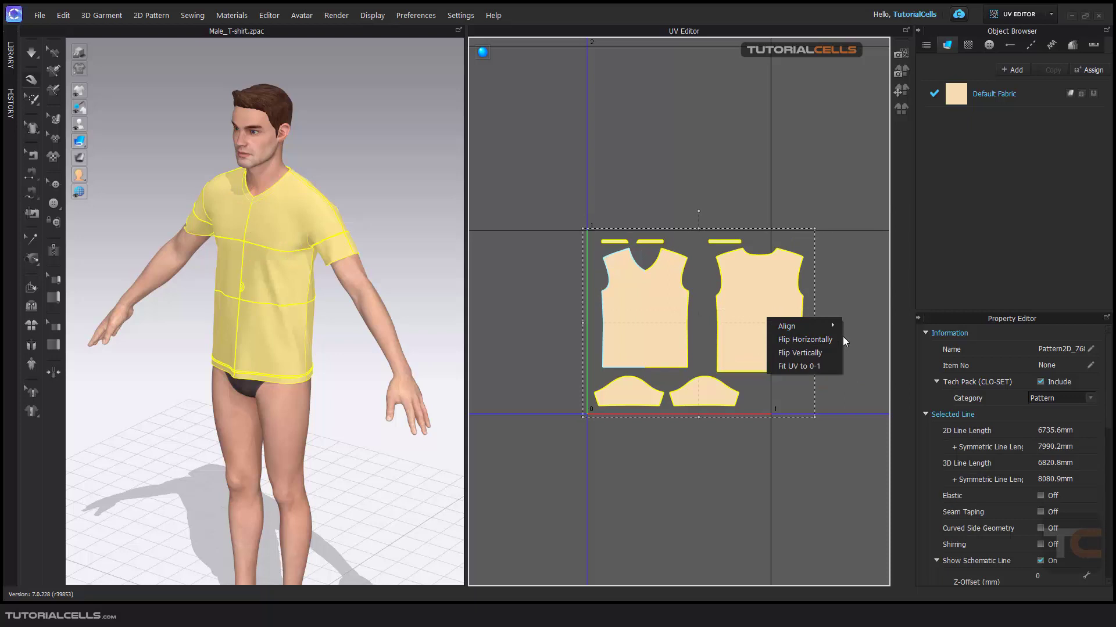
click(861, 315)
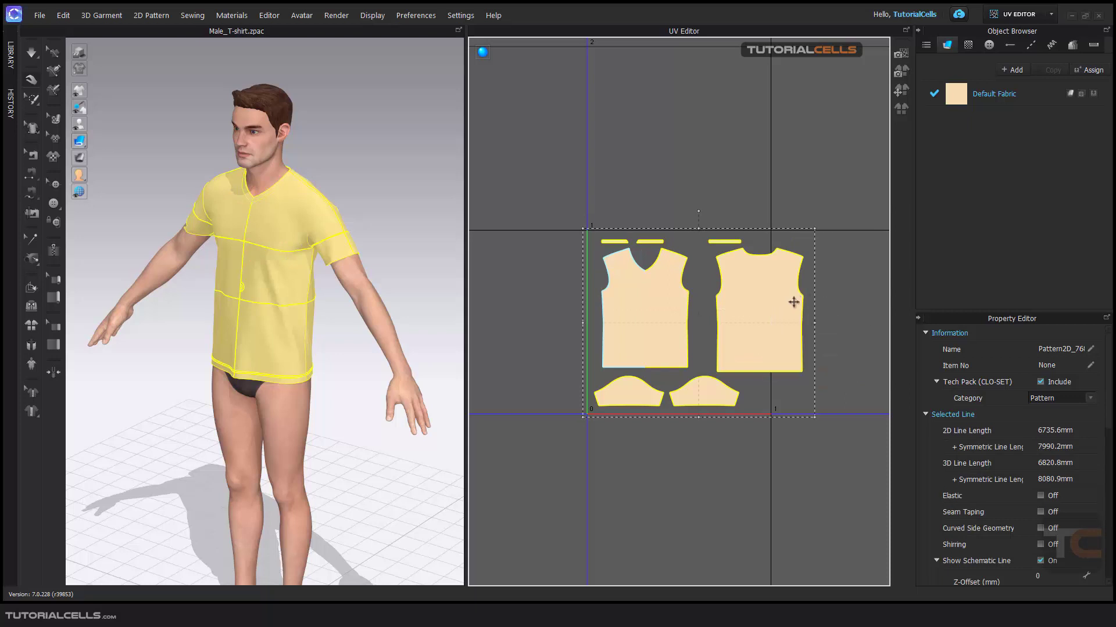
Step: Adjust the back piece's position with undo and redo until the pieces sit inside the tile
click(755, 204)
drag(749, 283, 732, 282)
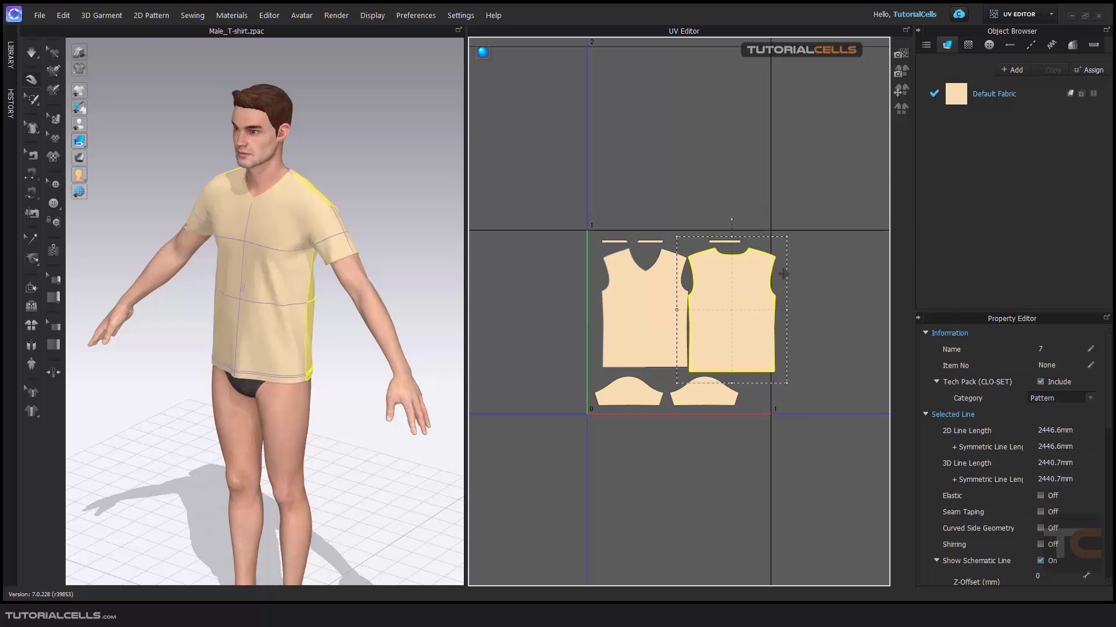
key(ctrl+z)
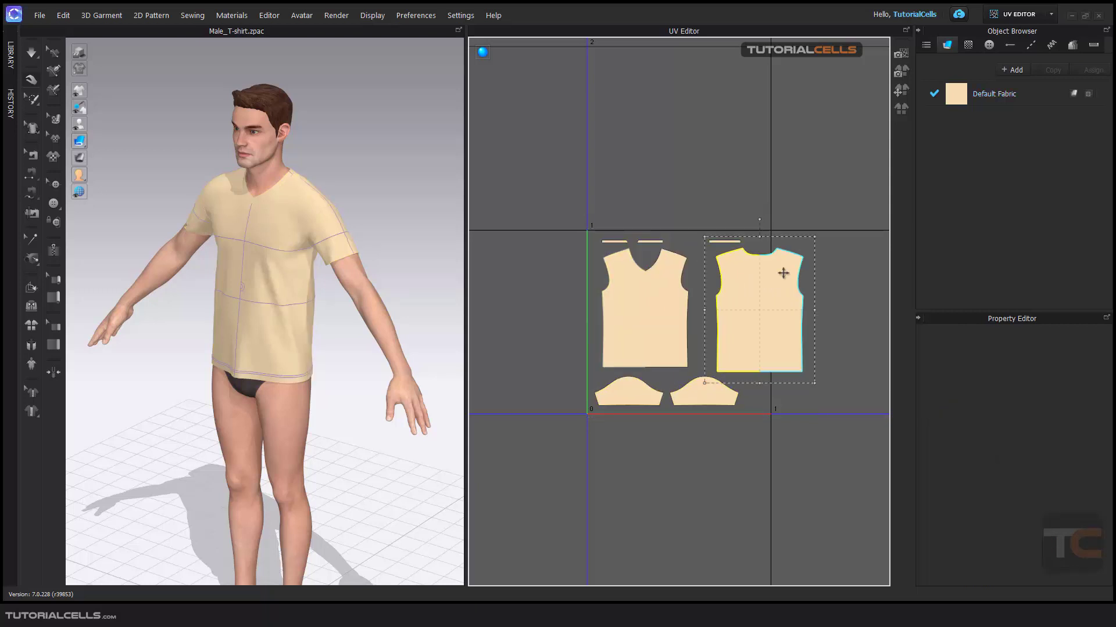
key(ctrl+z)
key(ctrl+z)
key(ctrl+z)
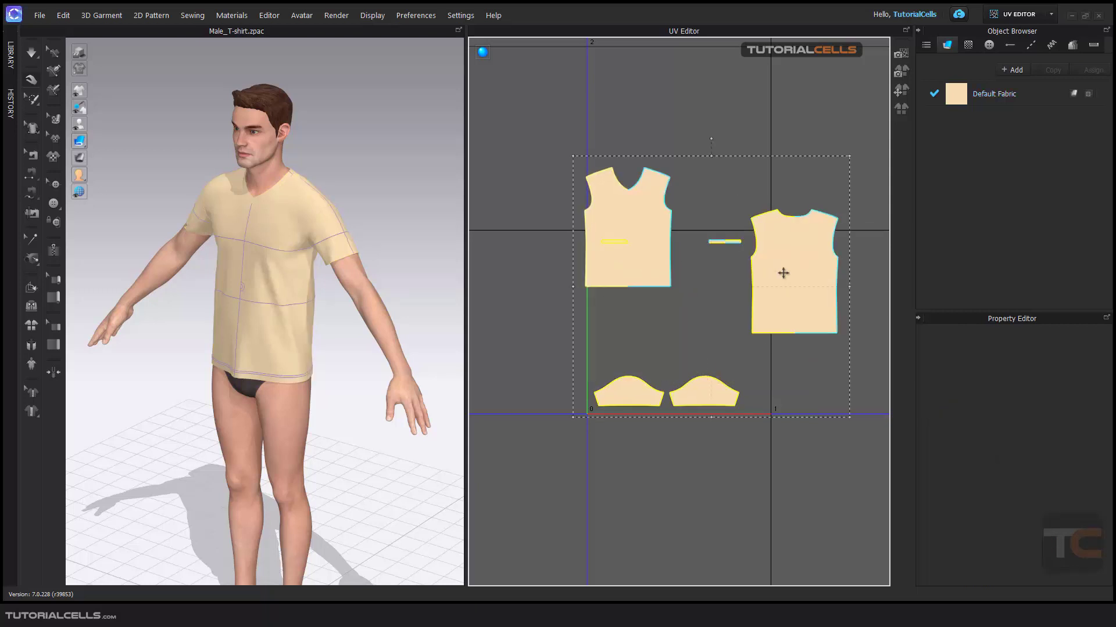
key(ctrl+y)
key(ctrl+y)
key(ctrl+y)
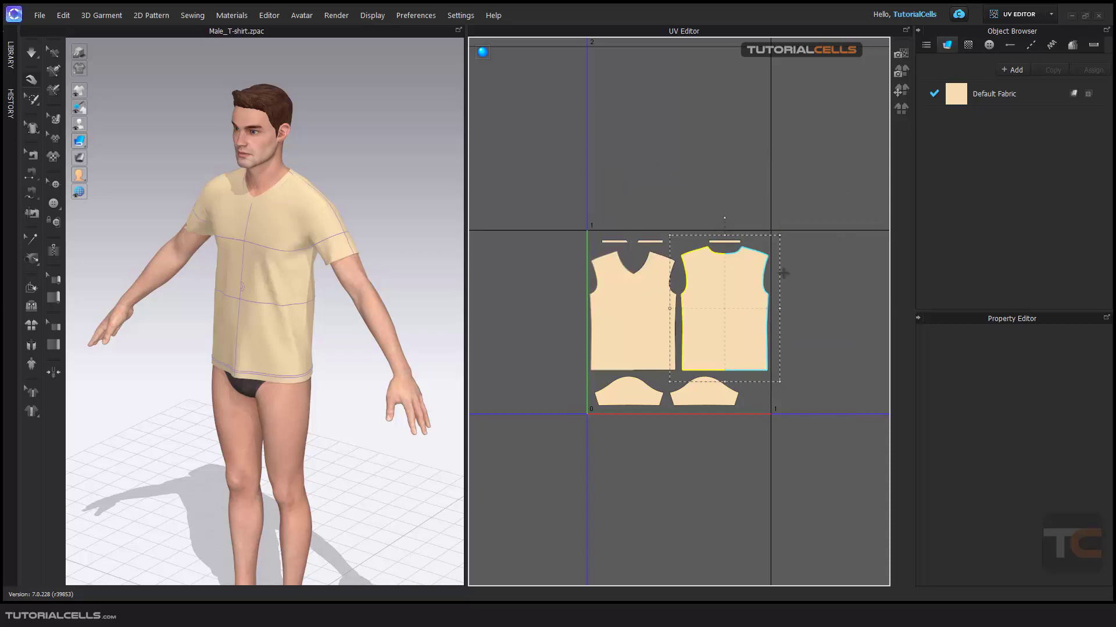
click(786, 276)
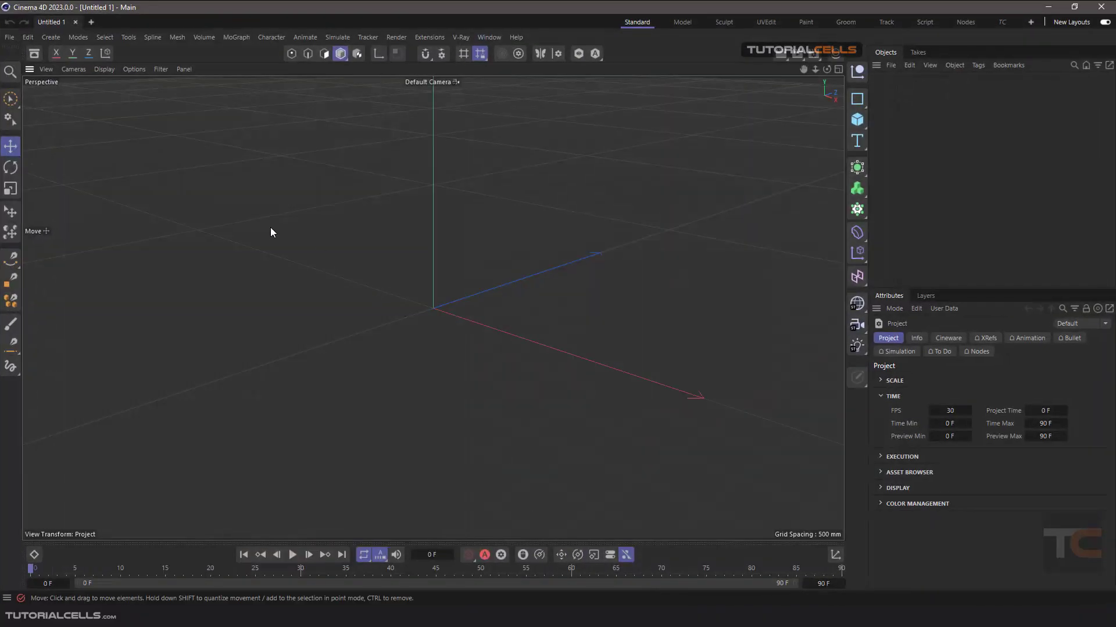
Step: Open the exported OBJ in Cinema 4D with UVs Original and Millimeters scale
click(11, 37)
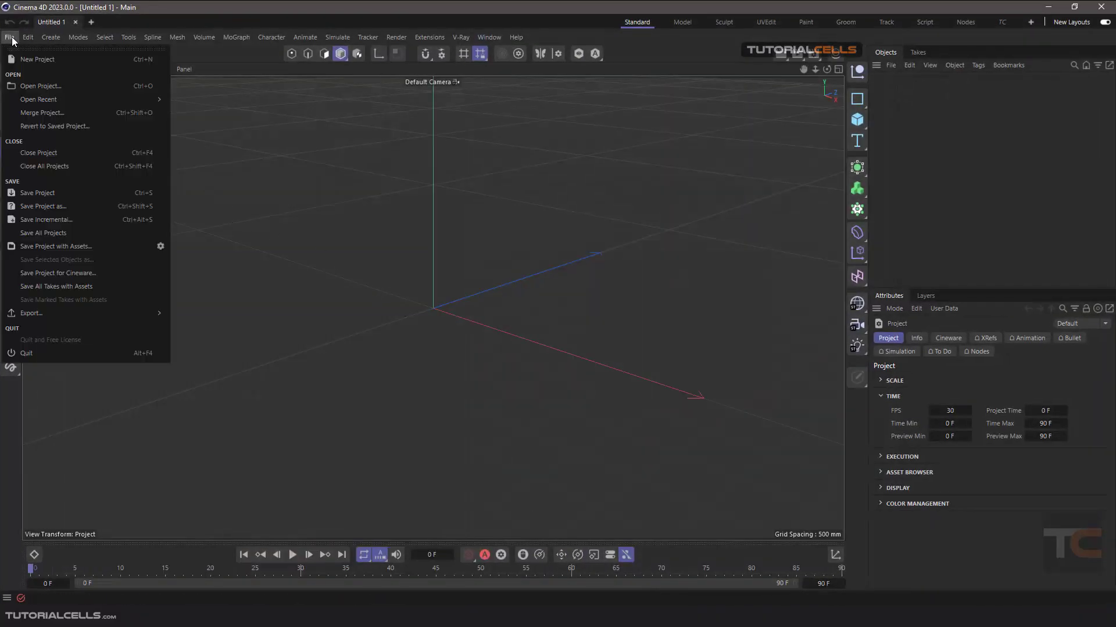
click(453, 266)
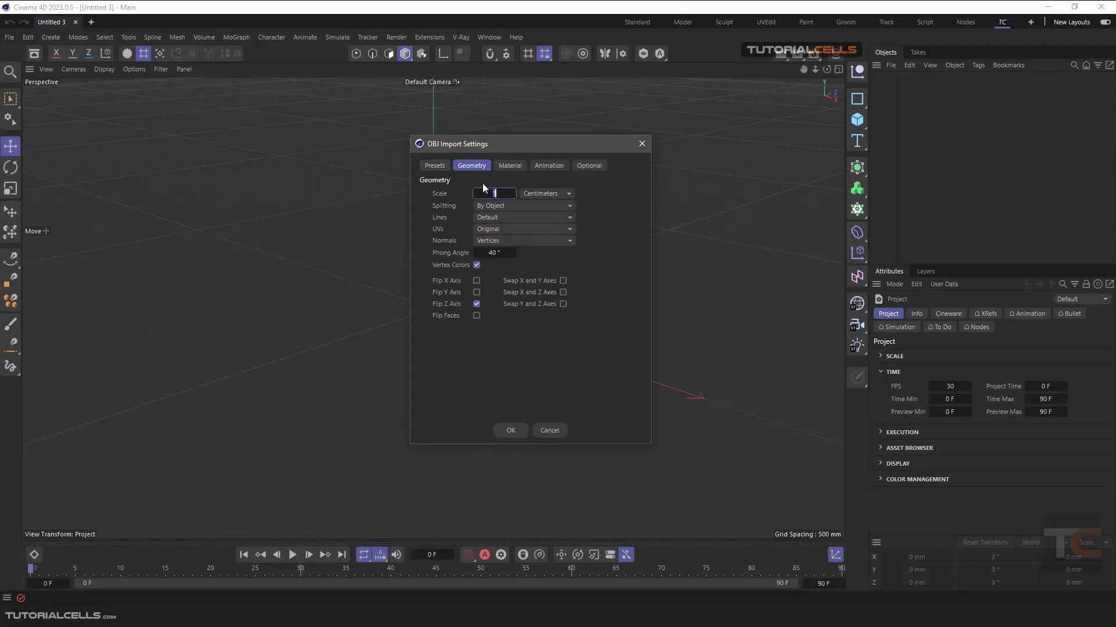
click(483, 229)
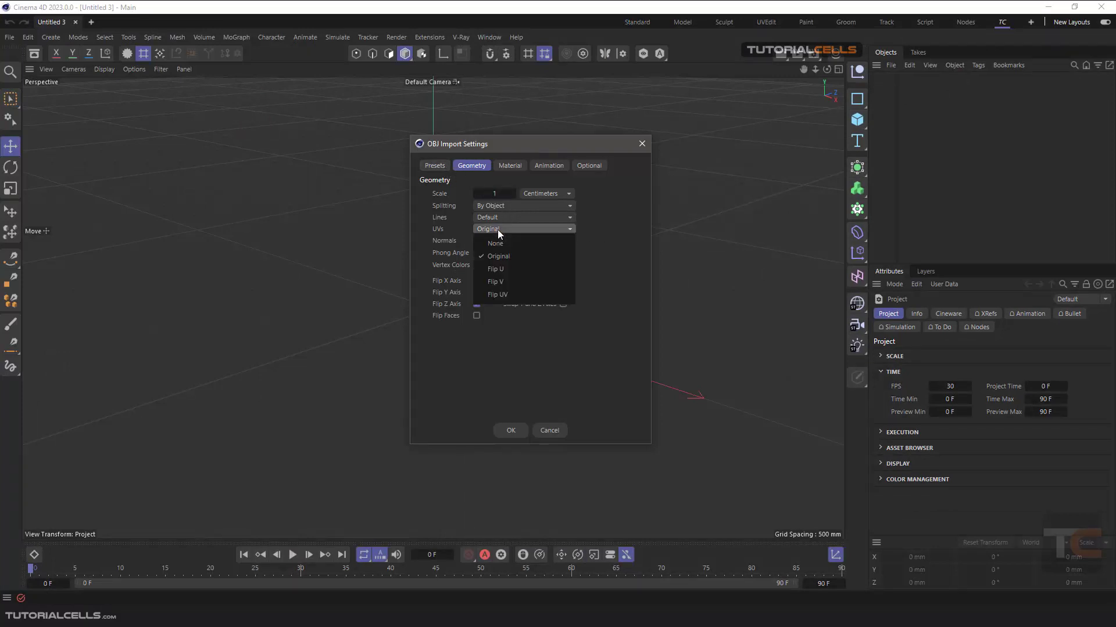
click(511, 256)
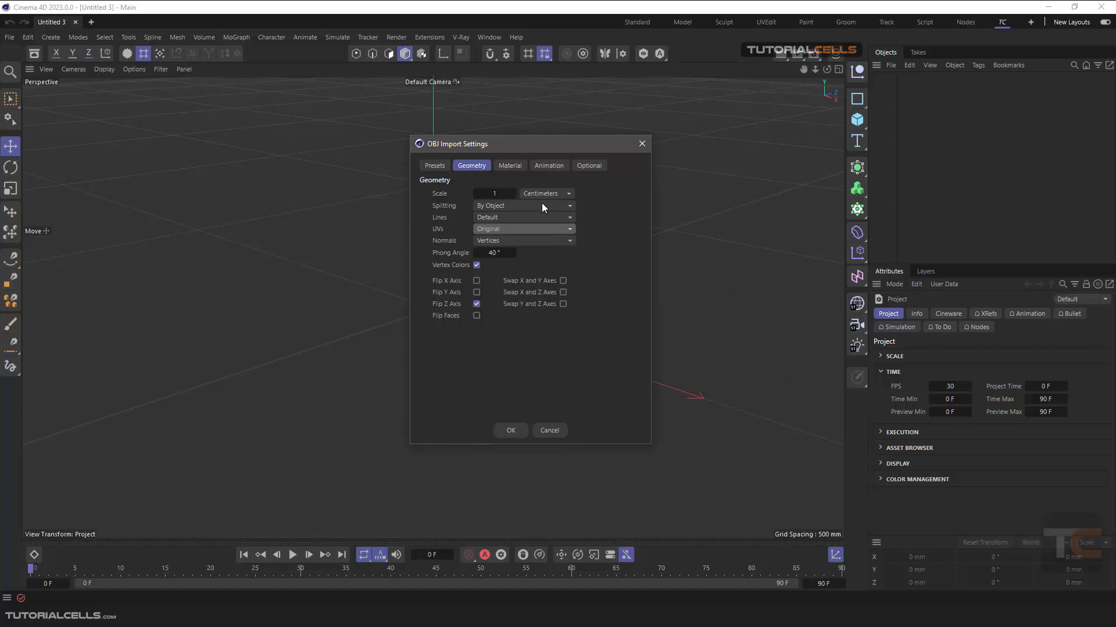
click(559, 193)
click(560, 245)
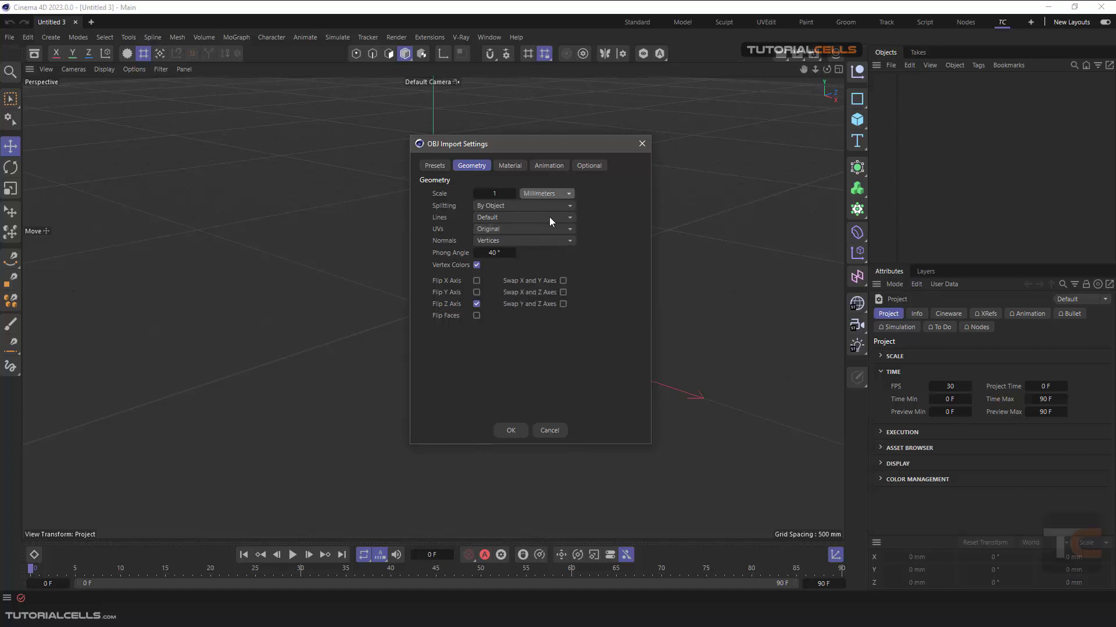
click(511, 430)
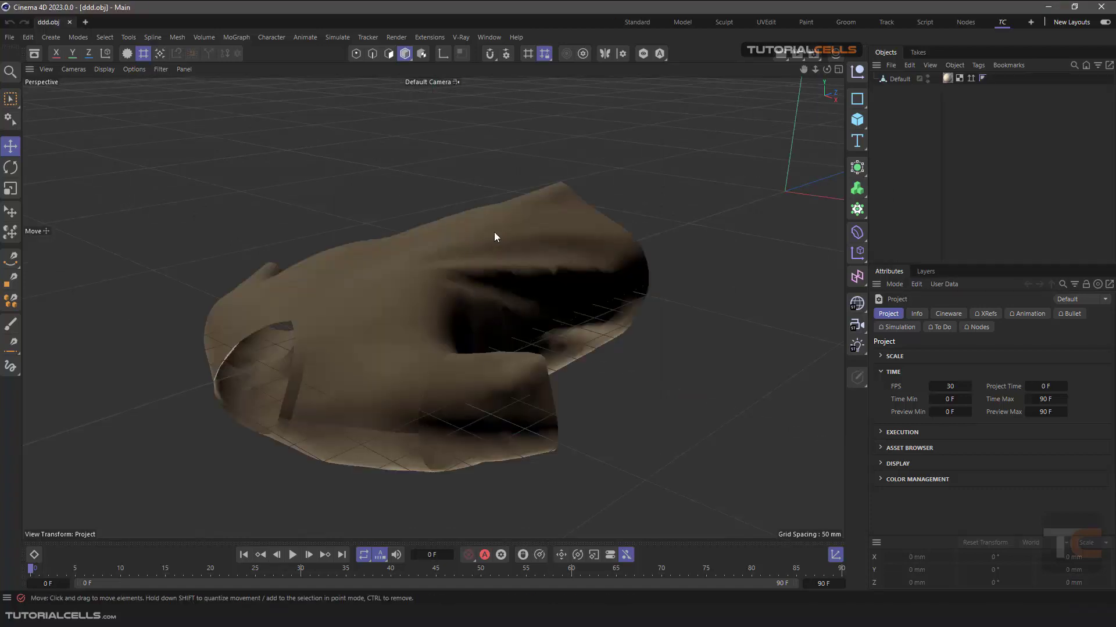
Step: View the shirt's UVW tag layout, then close the project without saving
click(959, 79)
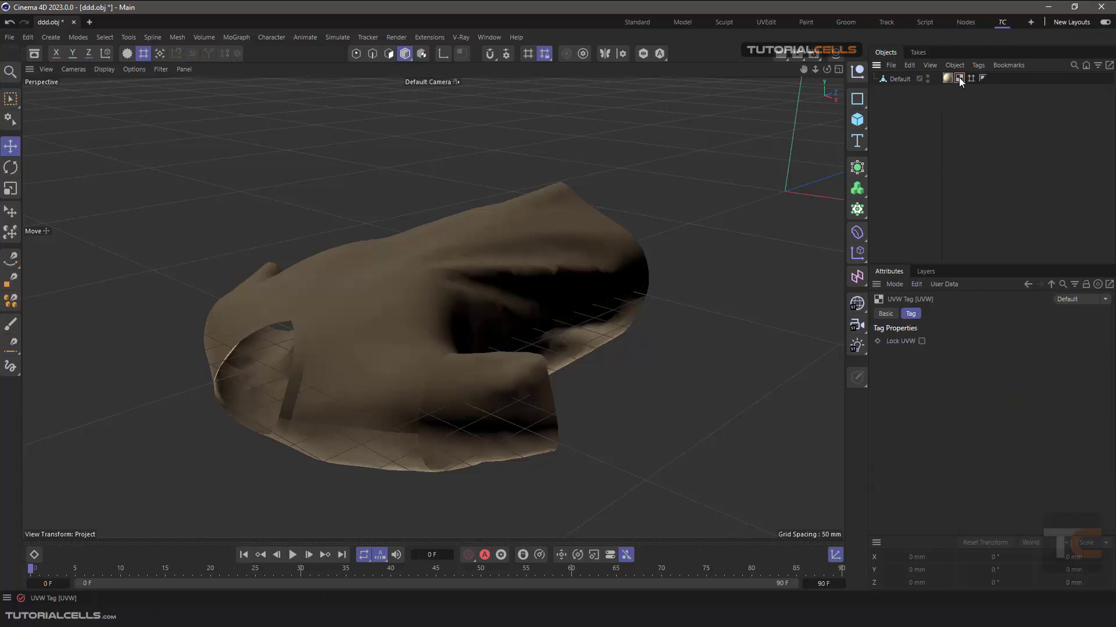
double_click(959, 80)
drag(193, 51, 281, 152)
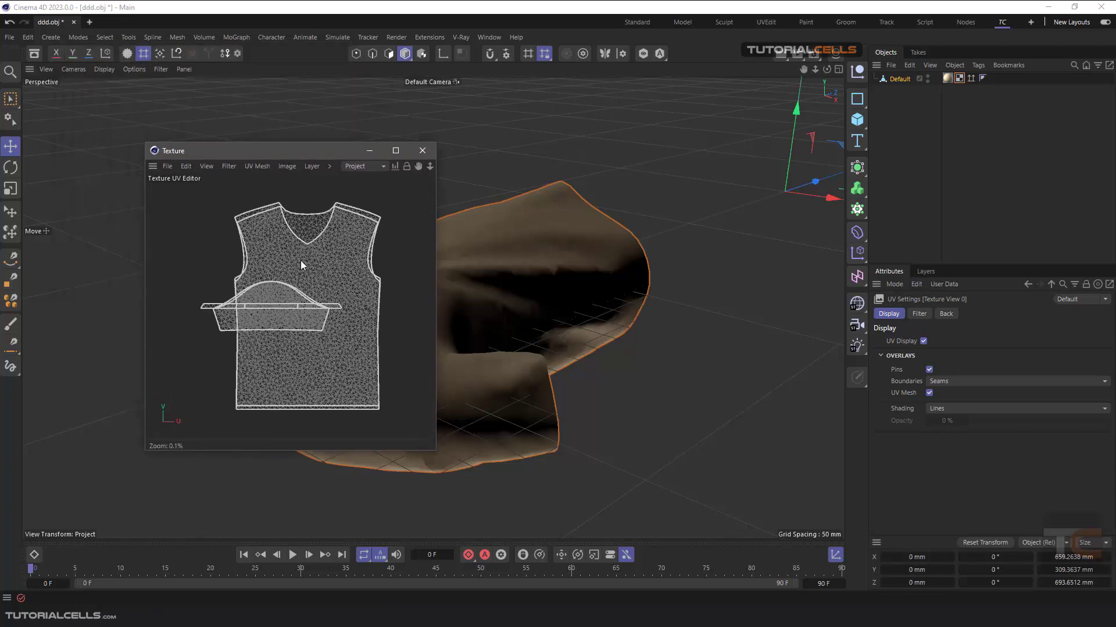
click(421, 151)
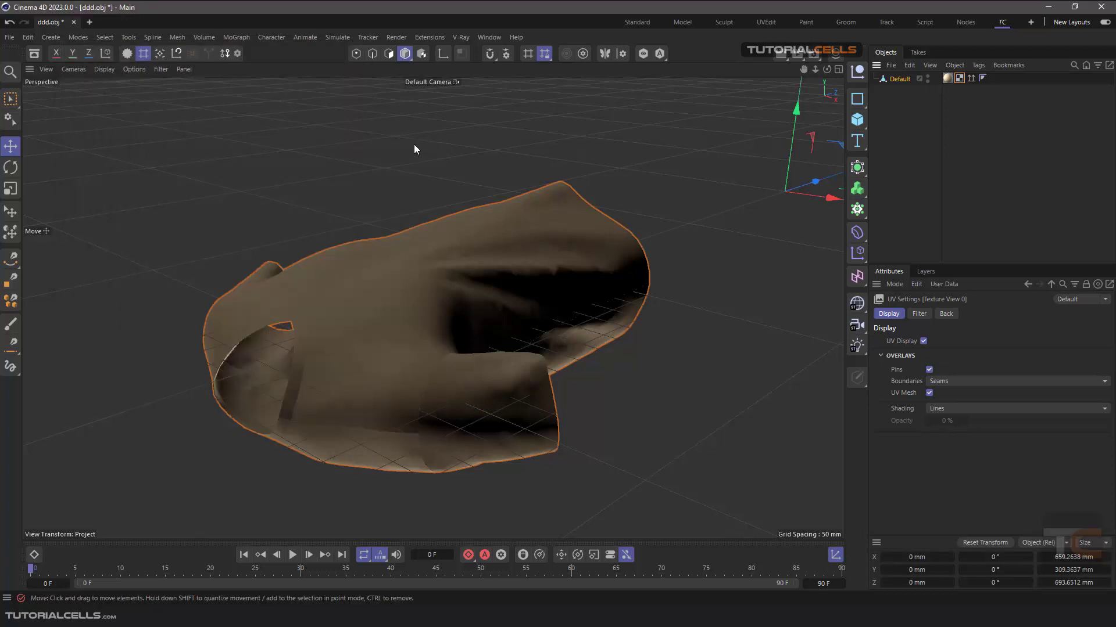
click(74, 22)
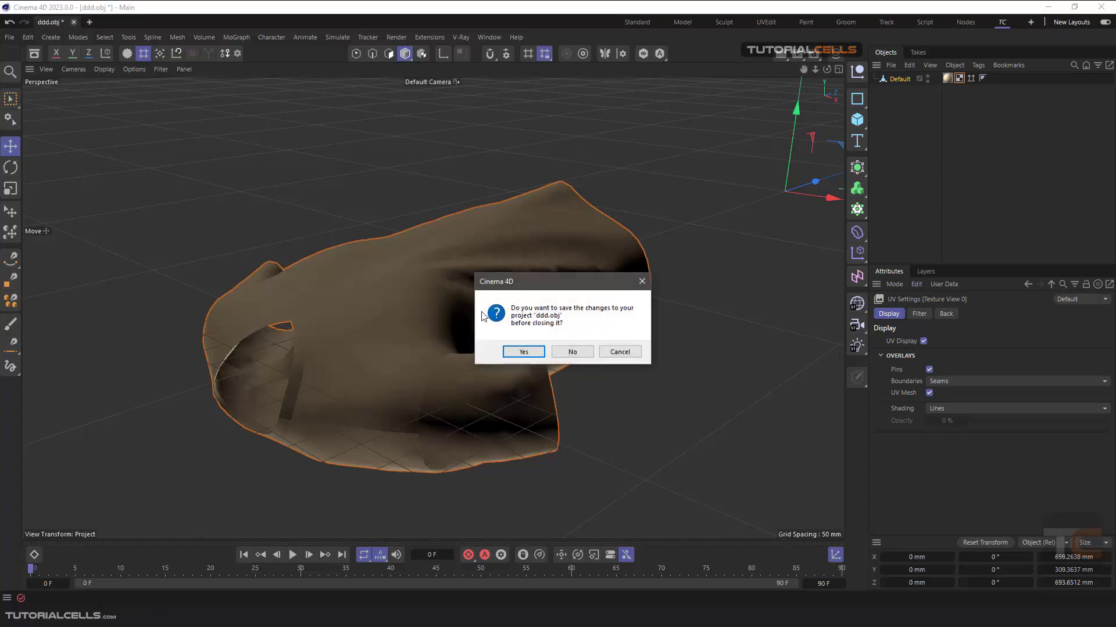
click(556, 351)
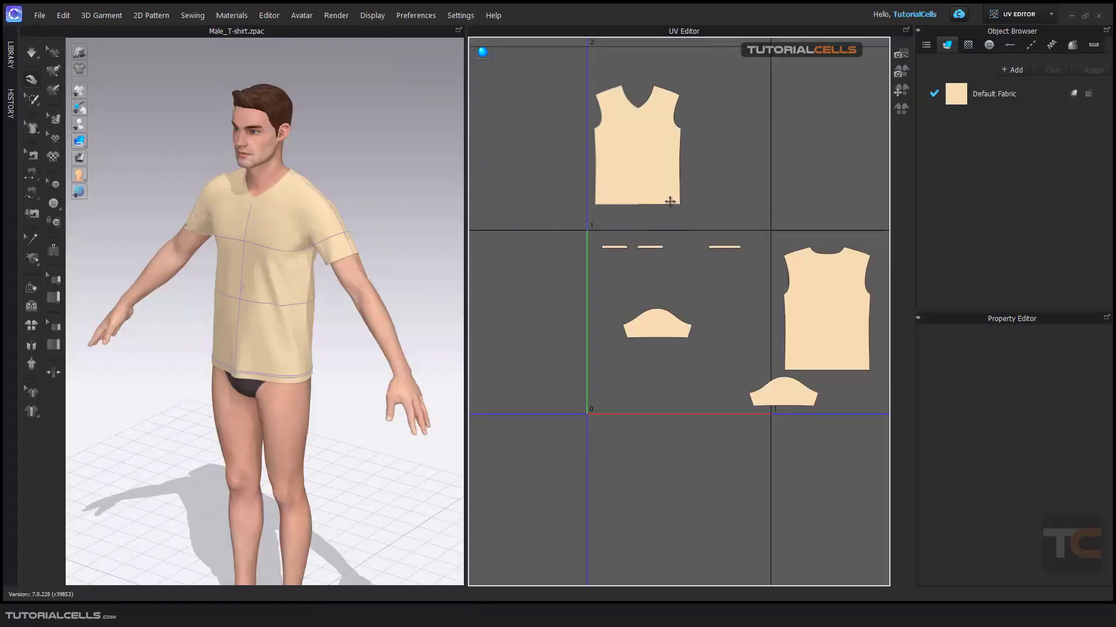
Step: Move both sleeves onto the tile's baseline and bring the front and back into the 0–1 square
key(ctrl+z)
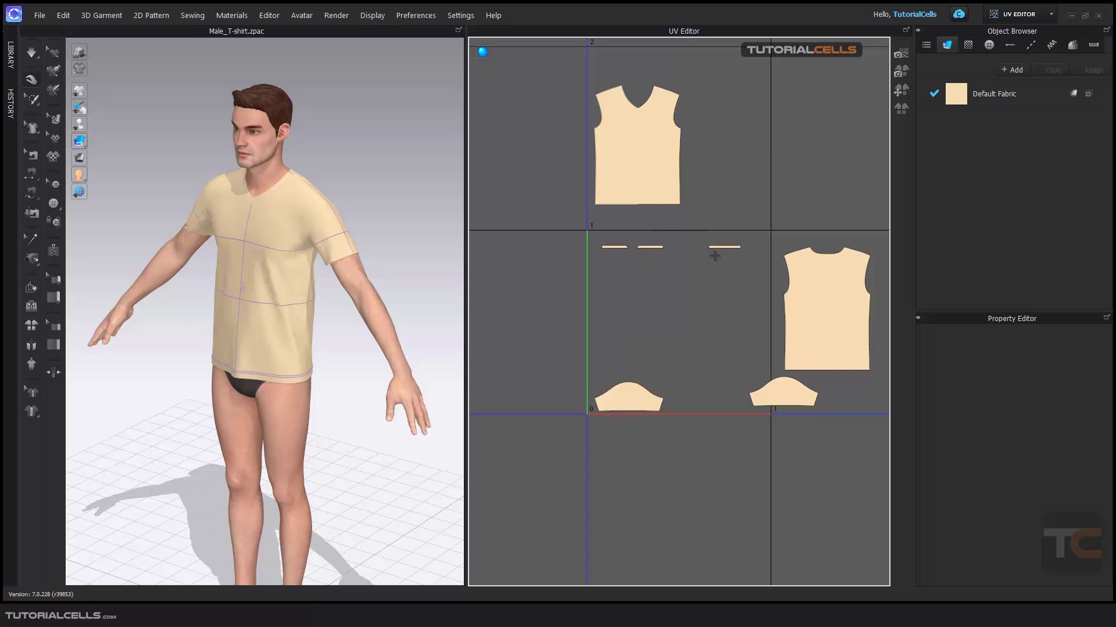
key(ctrl+z)
key(ctrl+z)
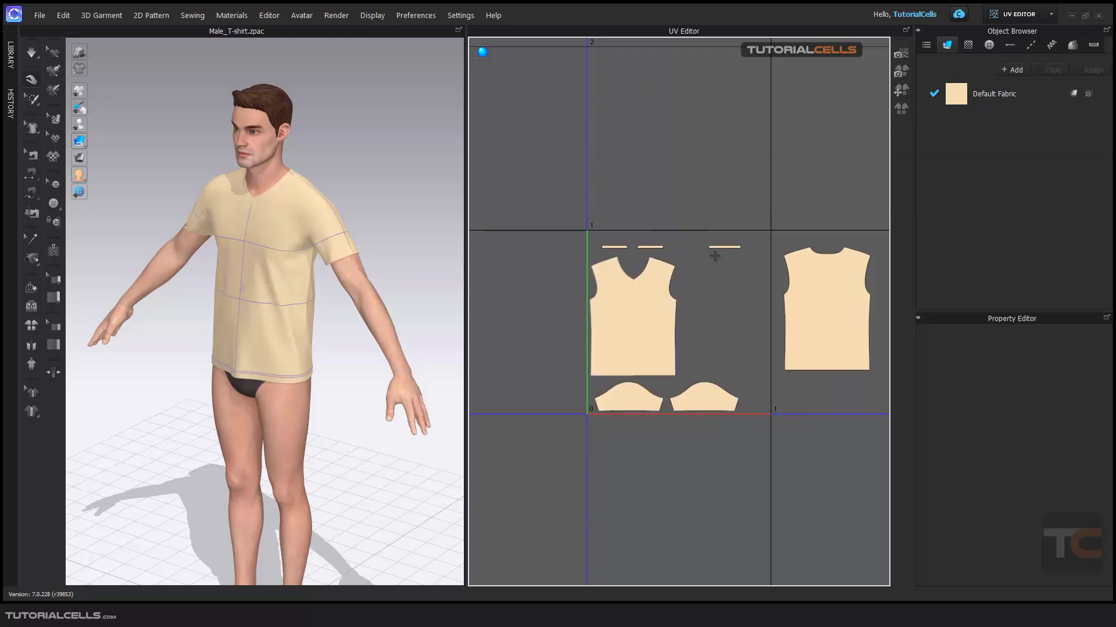
key(ctrl+z)
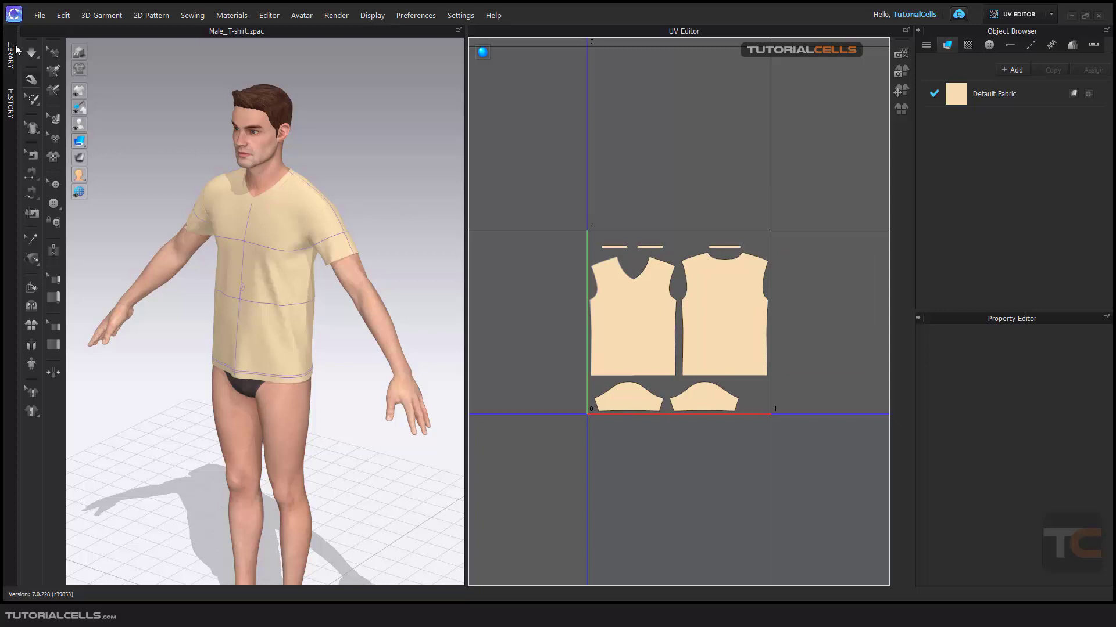
Step: Export the garment as an OBJ file named '2222'
click(37, 17)
mouse_move(84, 151)
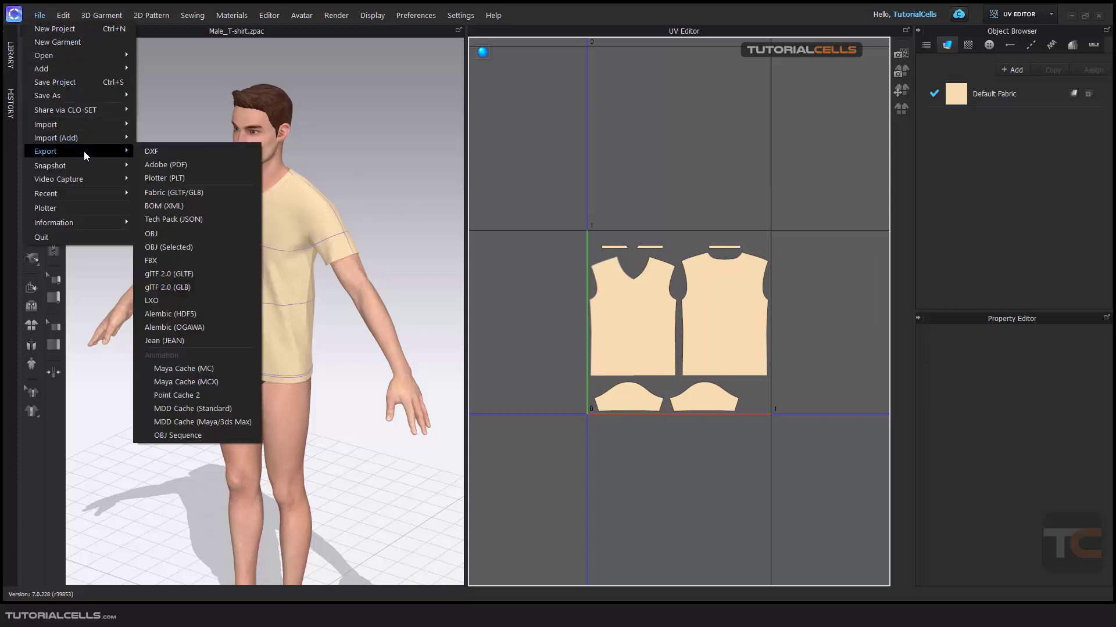
click(197, 237)
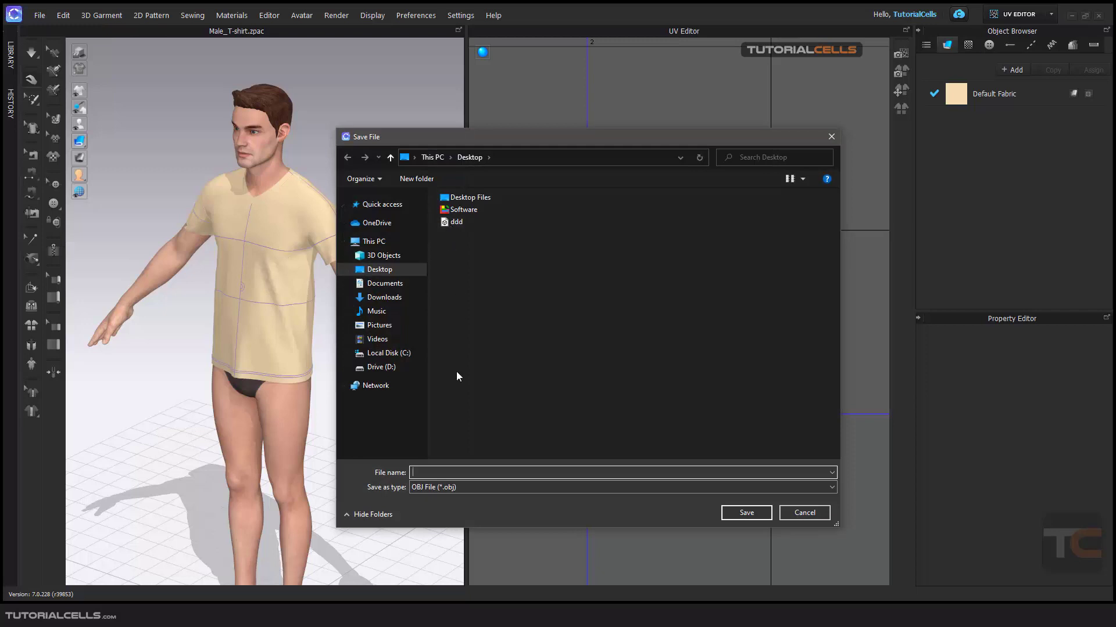
text(2222)
click(746, 512)
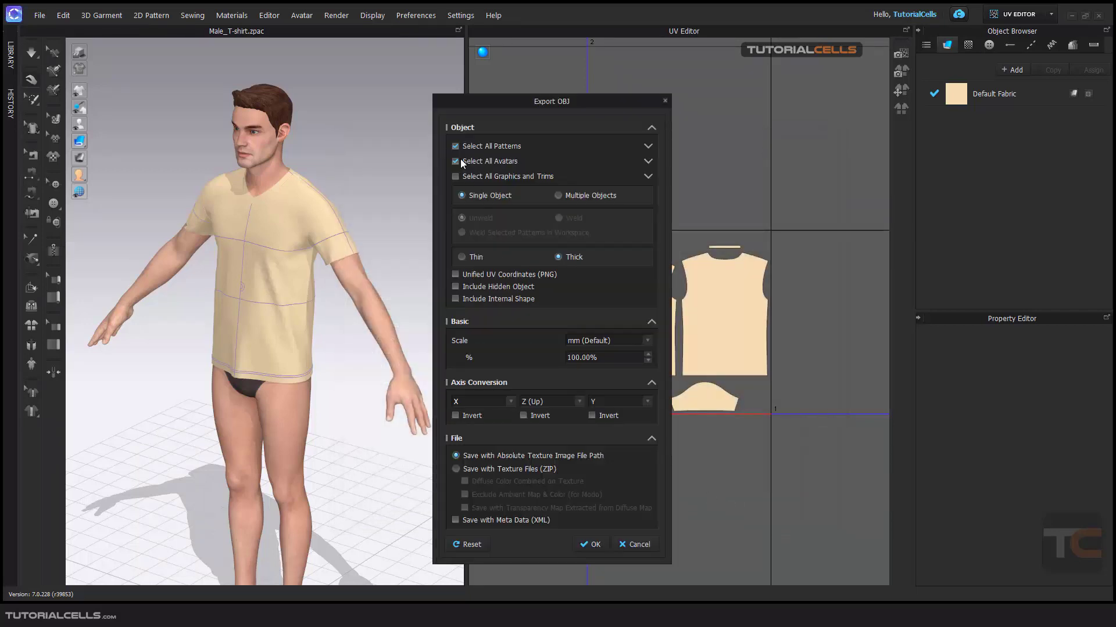
Step: Turn on Unified UV Coordinates, turn off the Normal Map, and run the export
drag(485, 105, 449, 103)
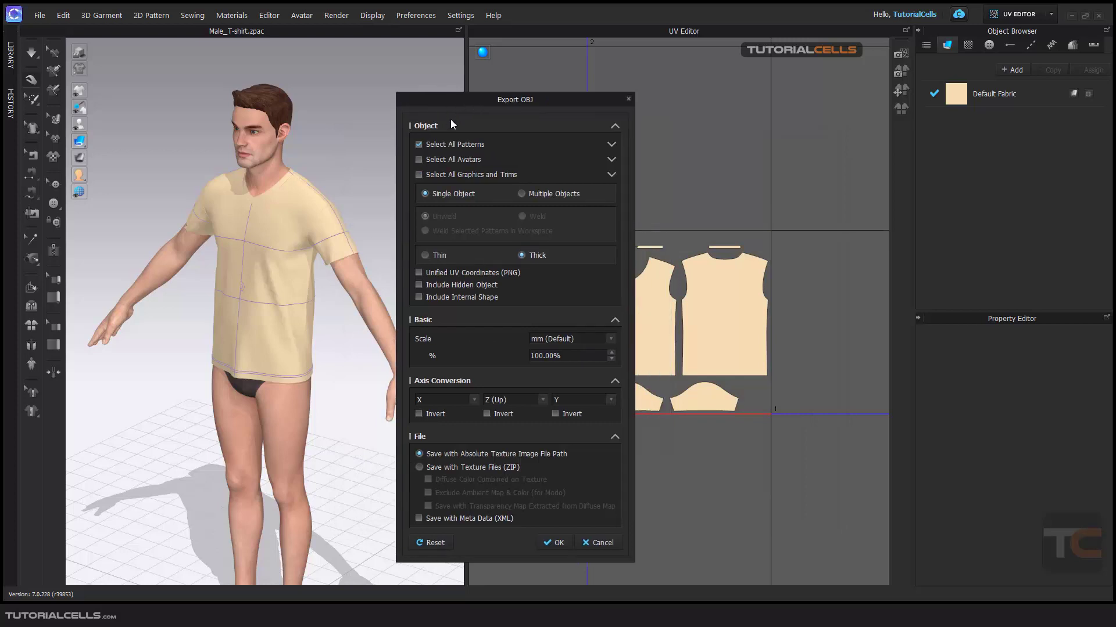
click(444, 274)
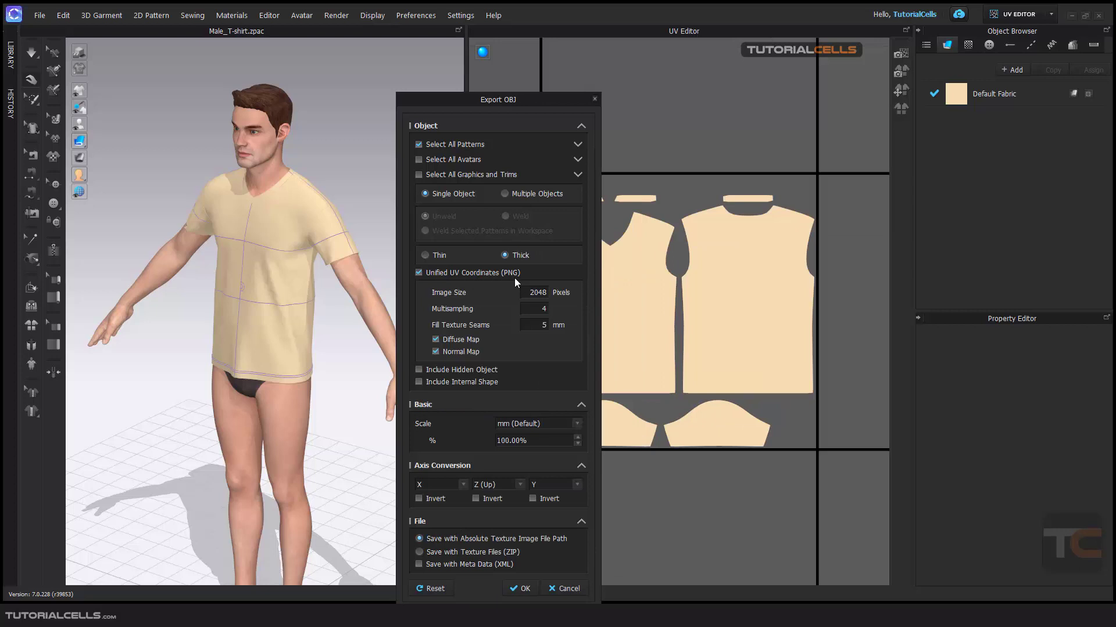
drag(424, 103, 374, 62)
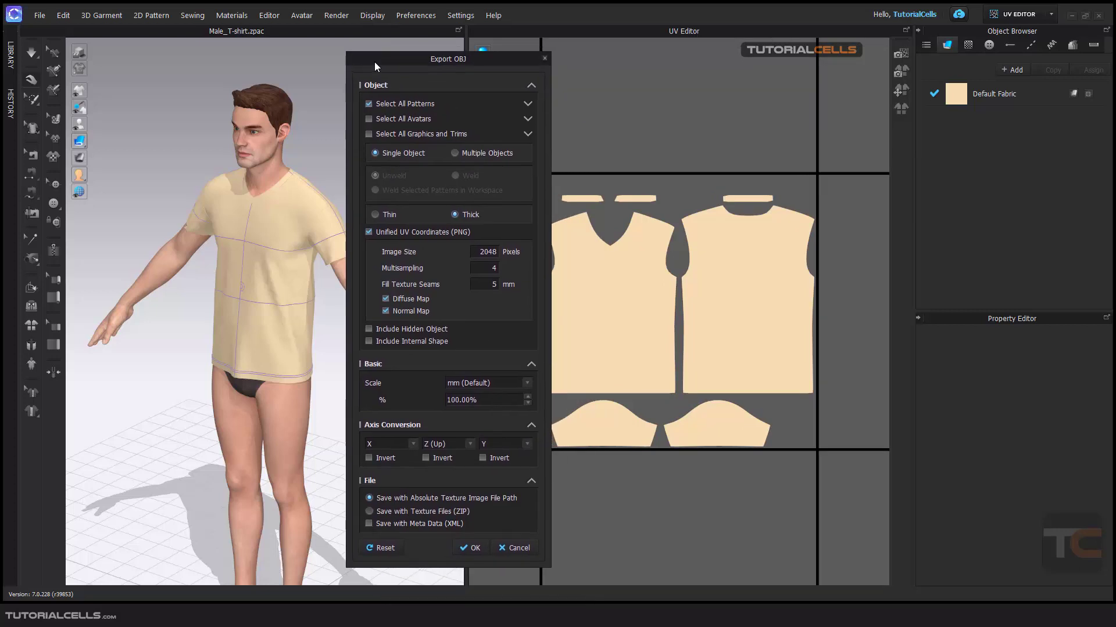
click(408, 311)
click(465, 551)
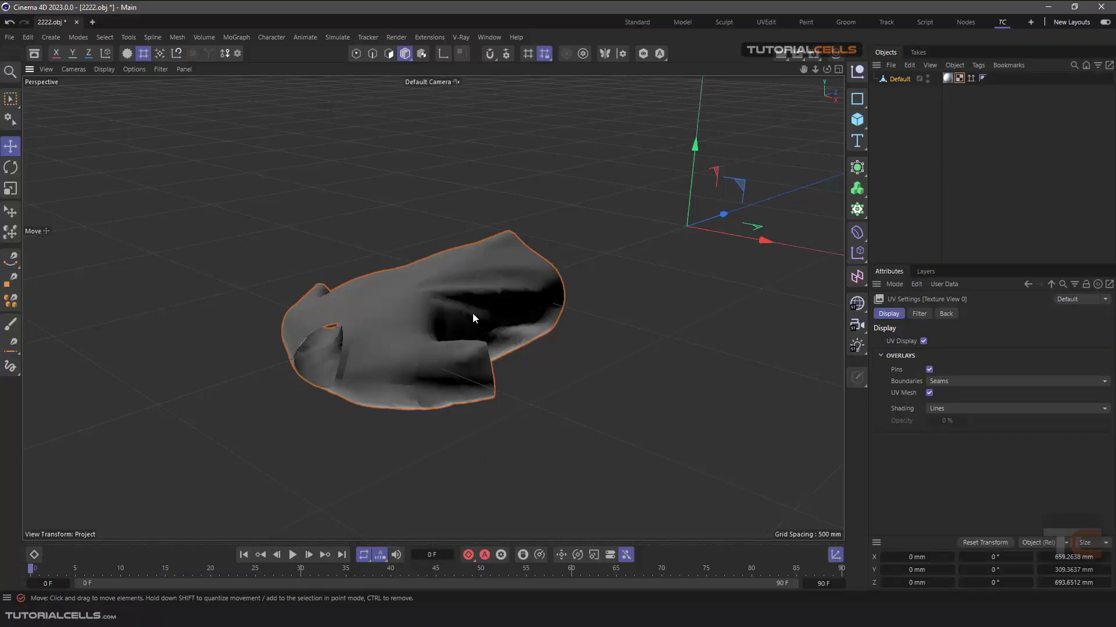
Step: Open 2222.obj's UVW tag in the Texture UV Editor, then move and enlarge that window
click(500, 295)
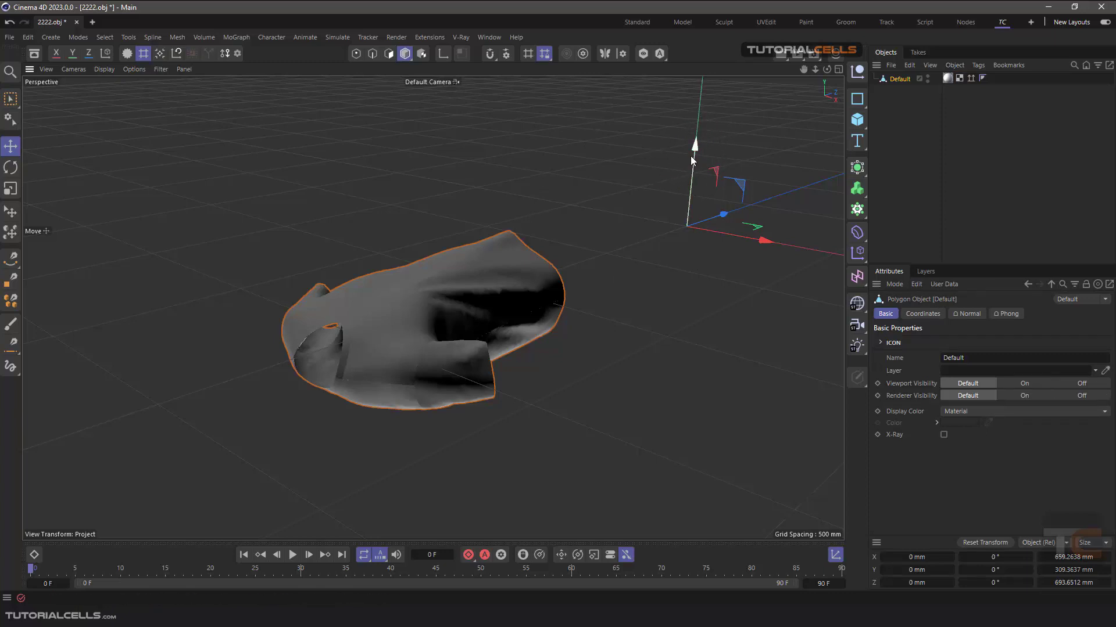
click(959, 79)
double_click(959, 79)
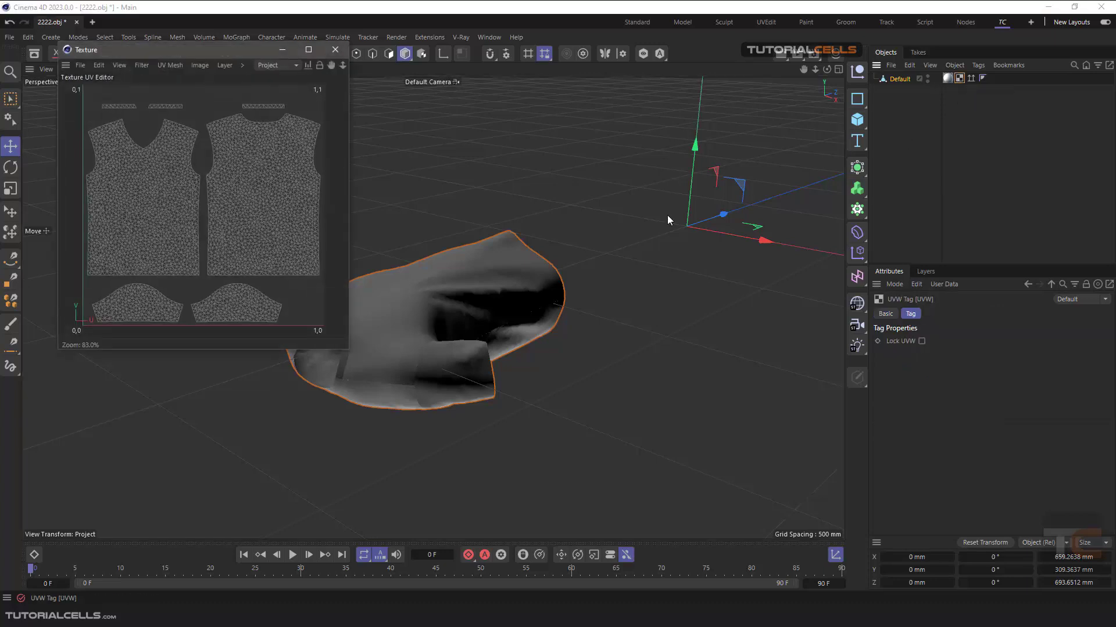
drag(229, 50, 319, 66)
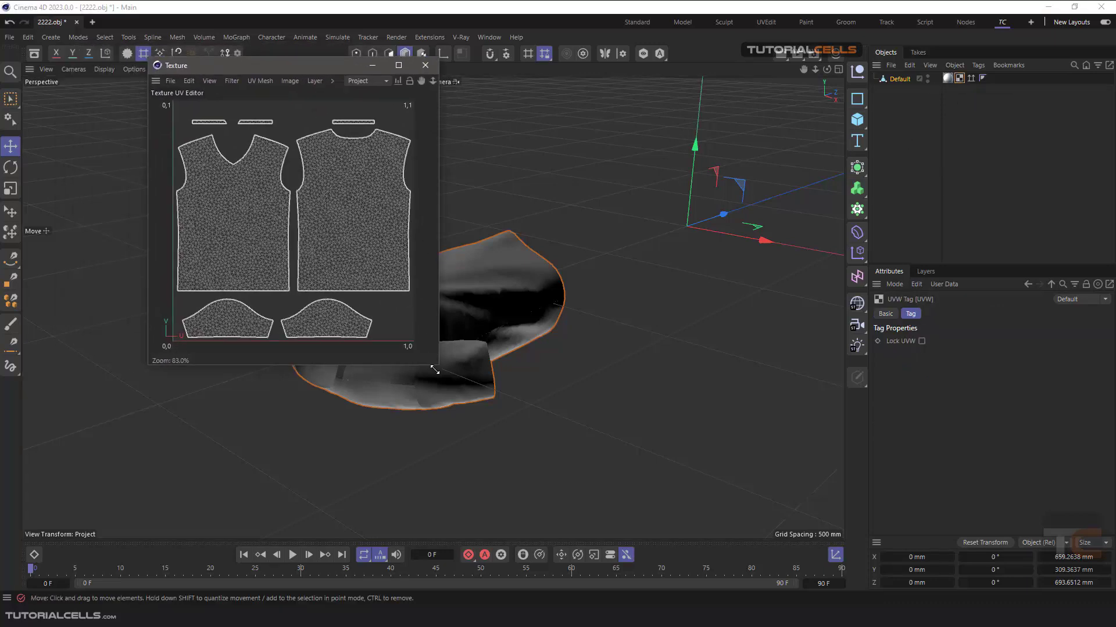
drag(438, 368, 540, 448)
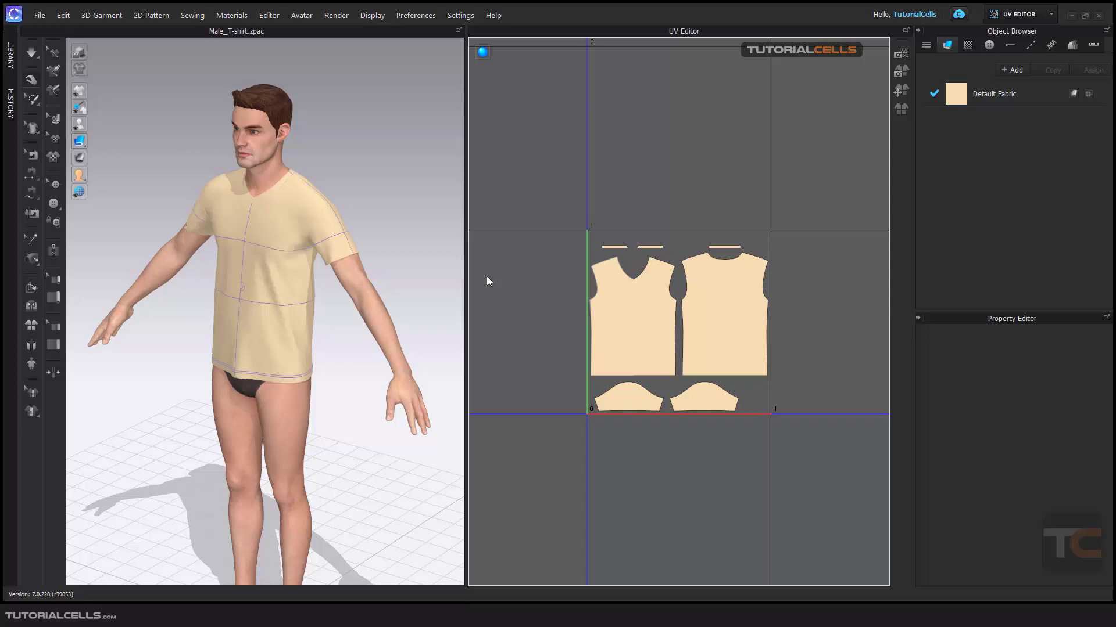
click(39, 15)
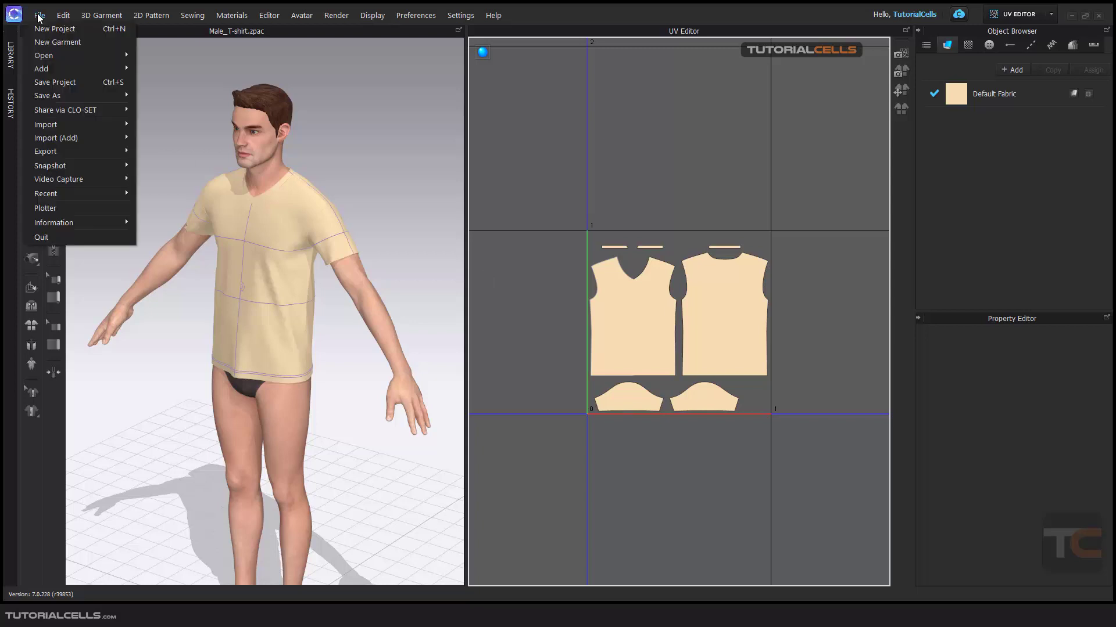
mouse_move(83, 151)
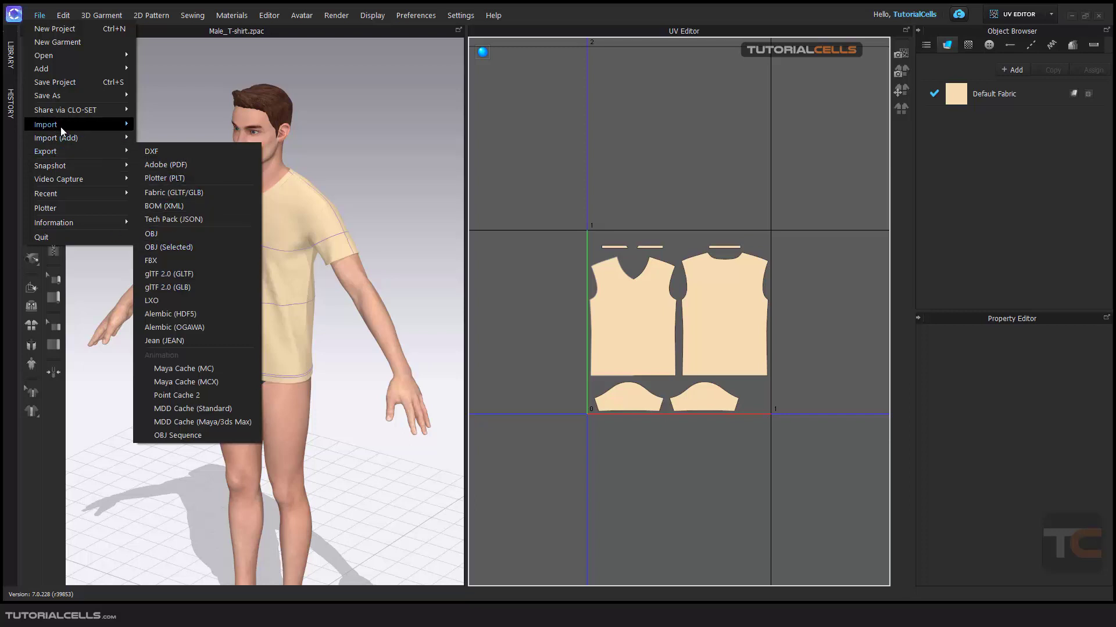
click(425, 136)
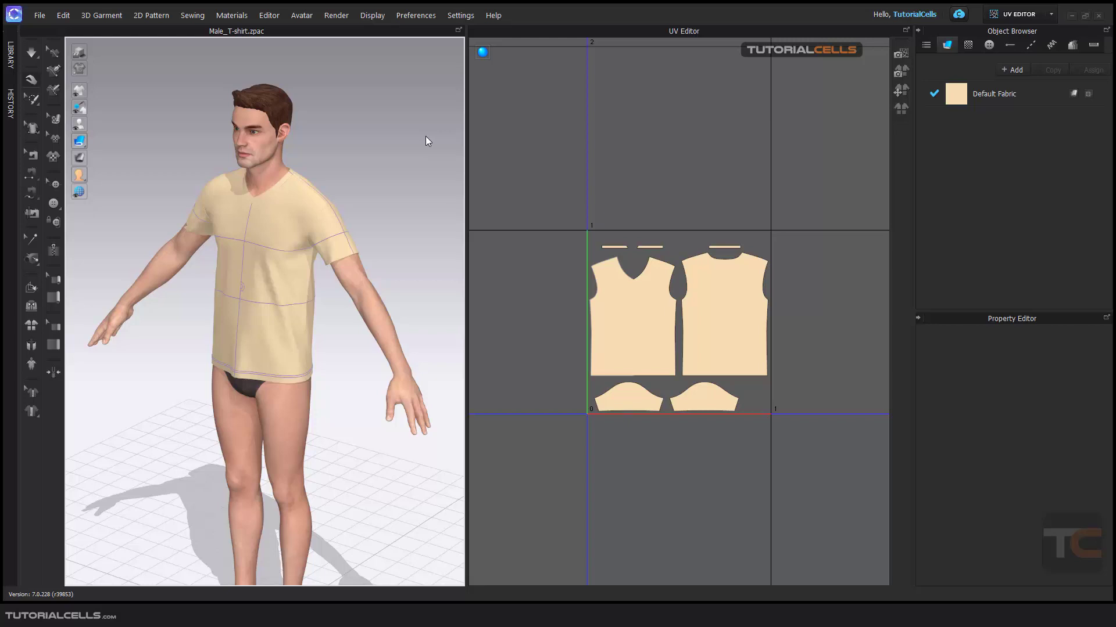
click(39, 15)
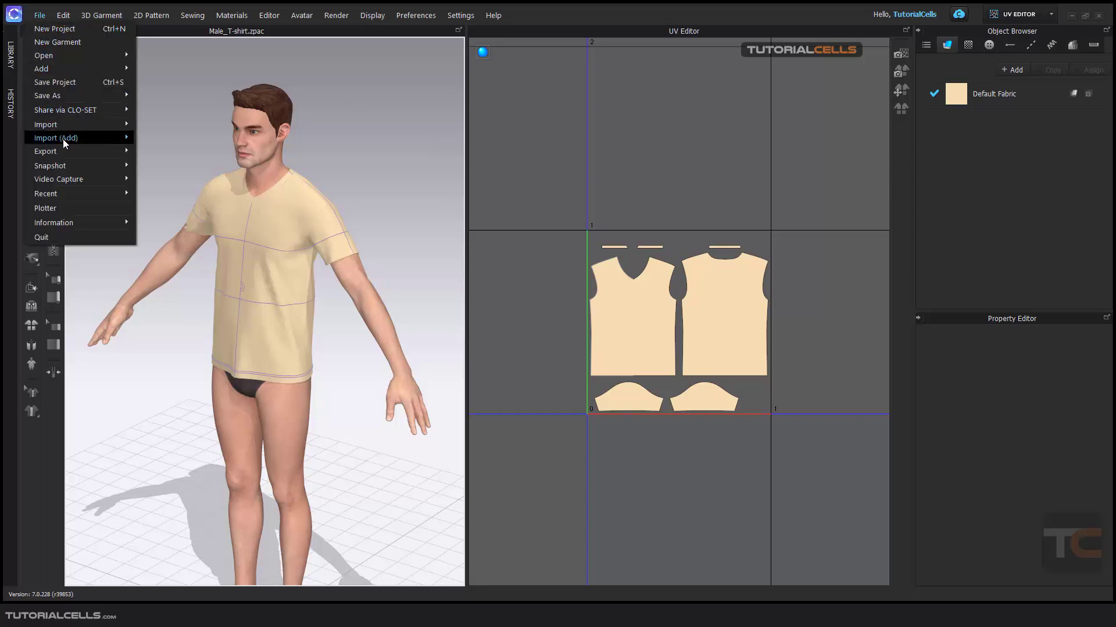
mouse_move(70, 151)
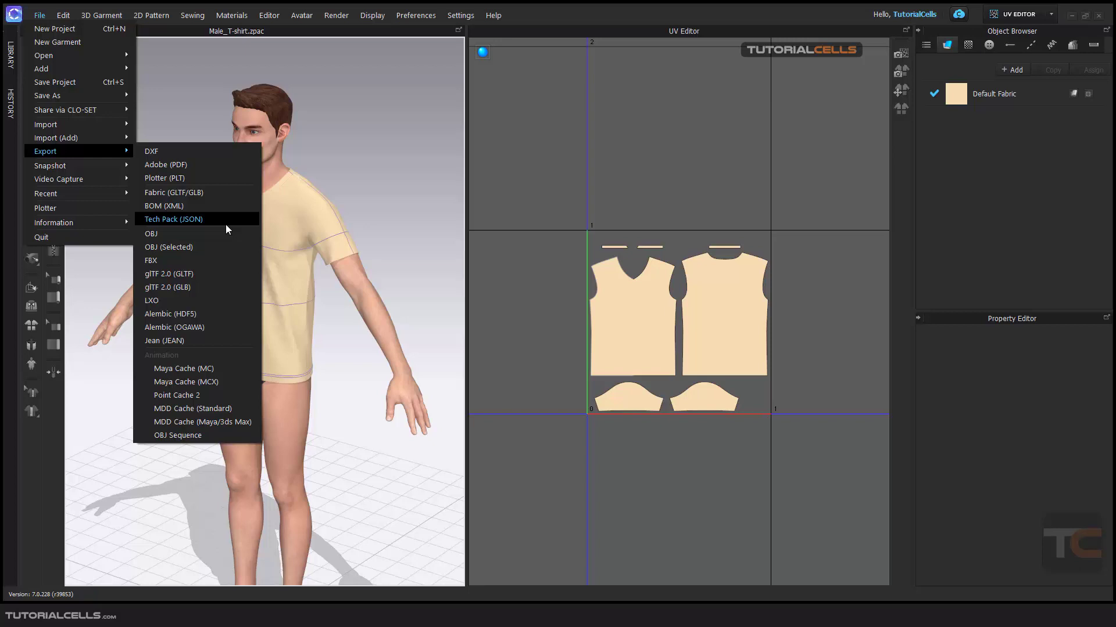
click(331, 222)
click(369, 218)
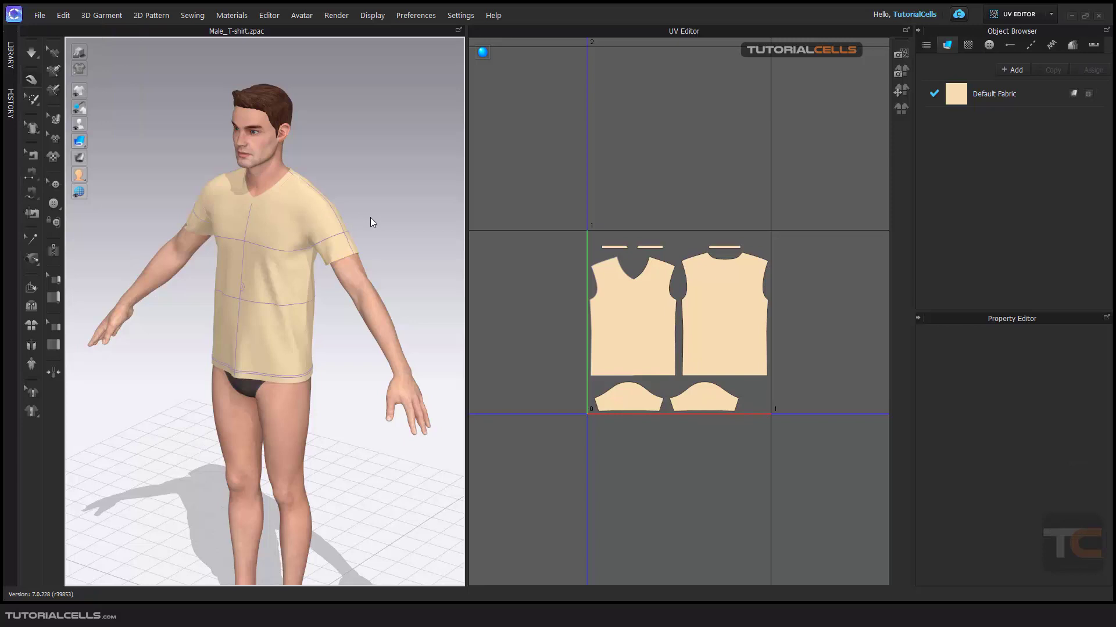